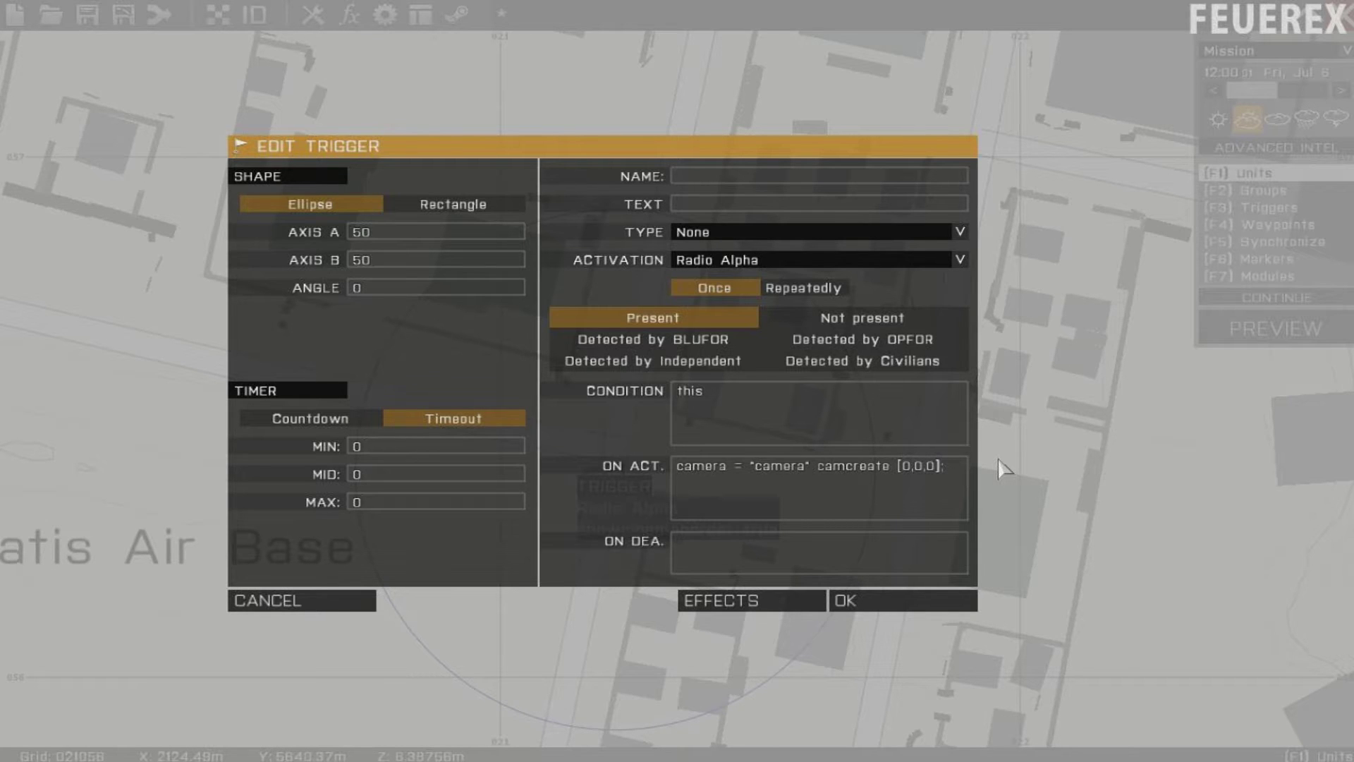
# Step: Add camera cameraeffect ["Internal","back"]; to the trigger's On Act. code and change the camcreate position to position player
pyautogui.write('camera cameraeffect')
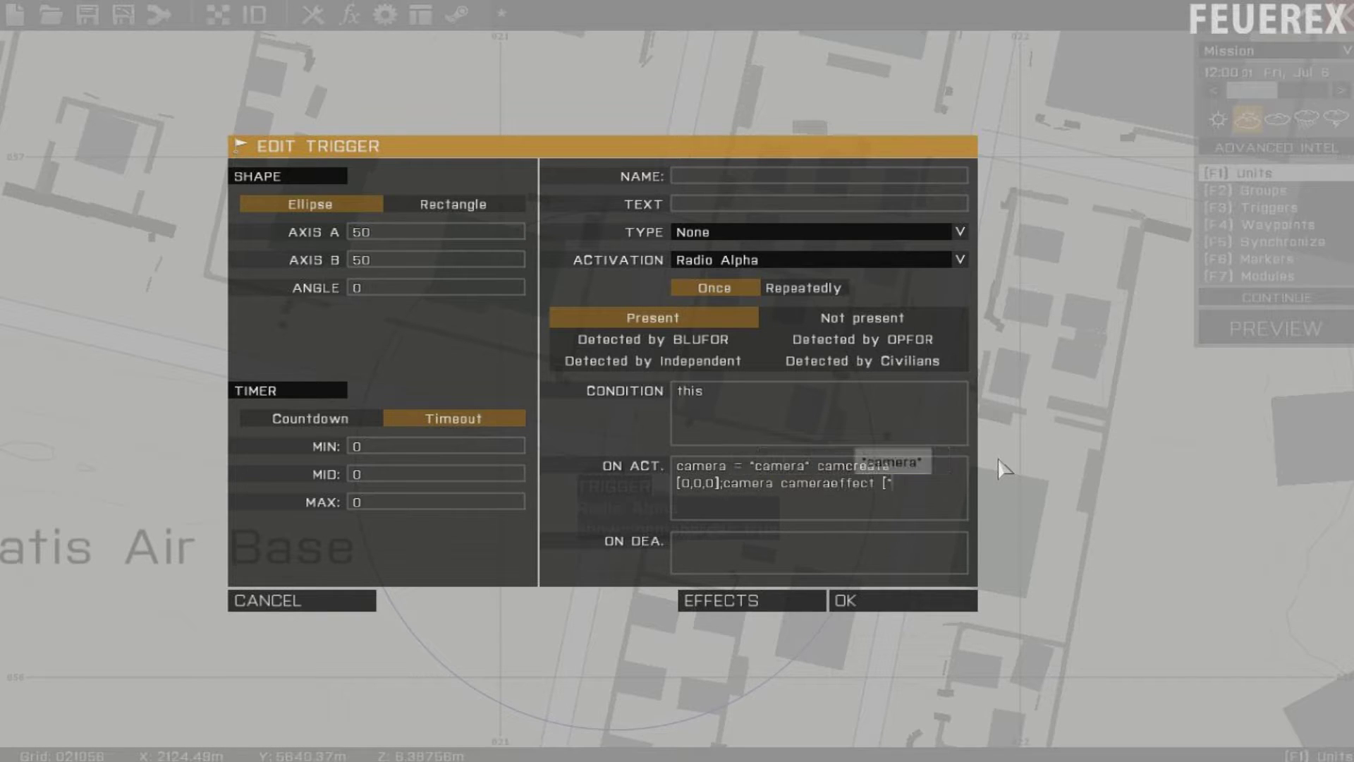
pyautogui.write(' ["Internal","back"];')
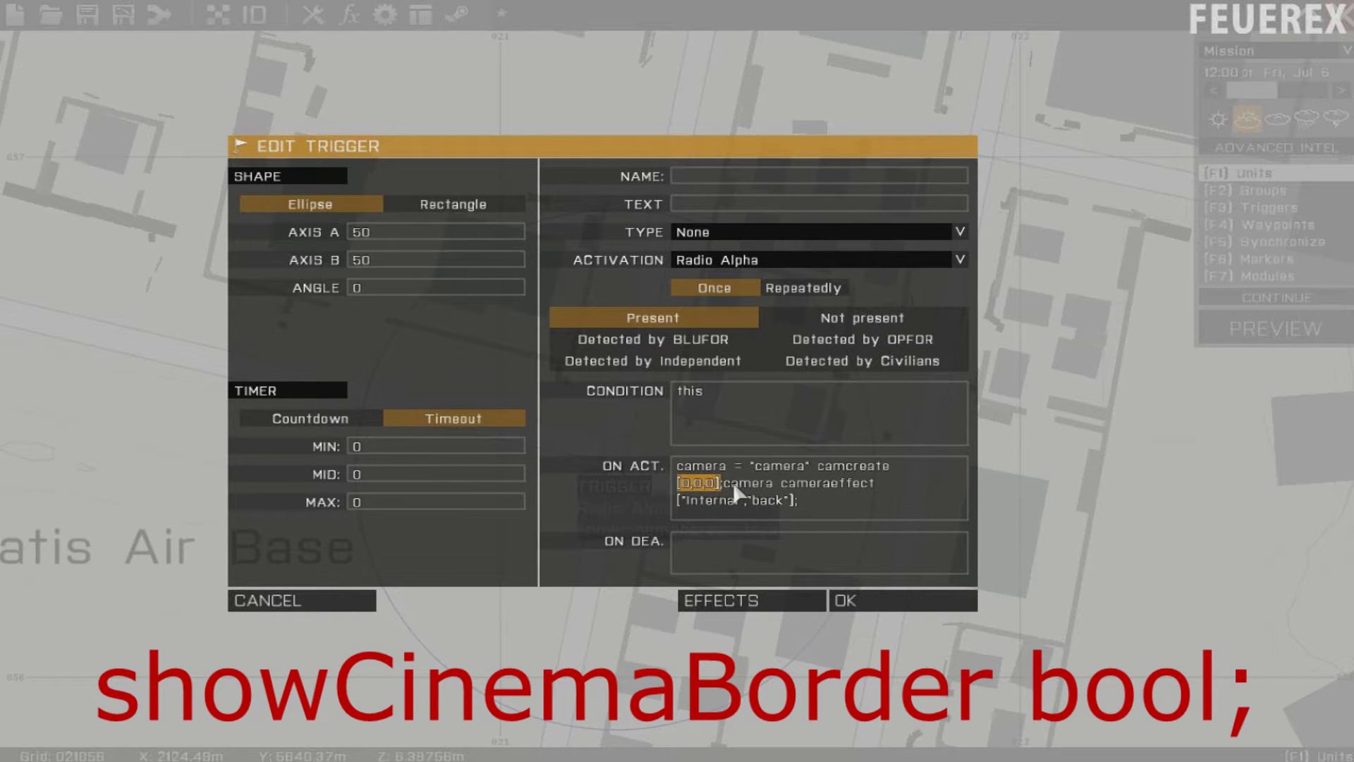
pyautogui.write('position player')
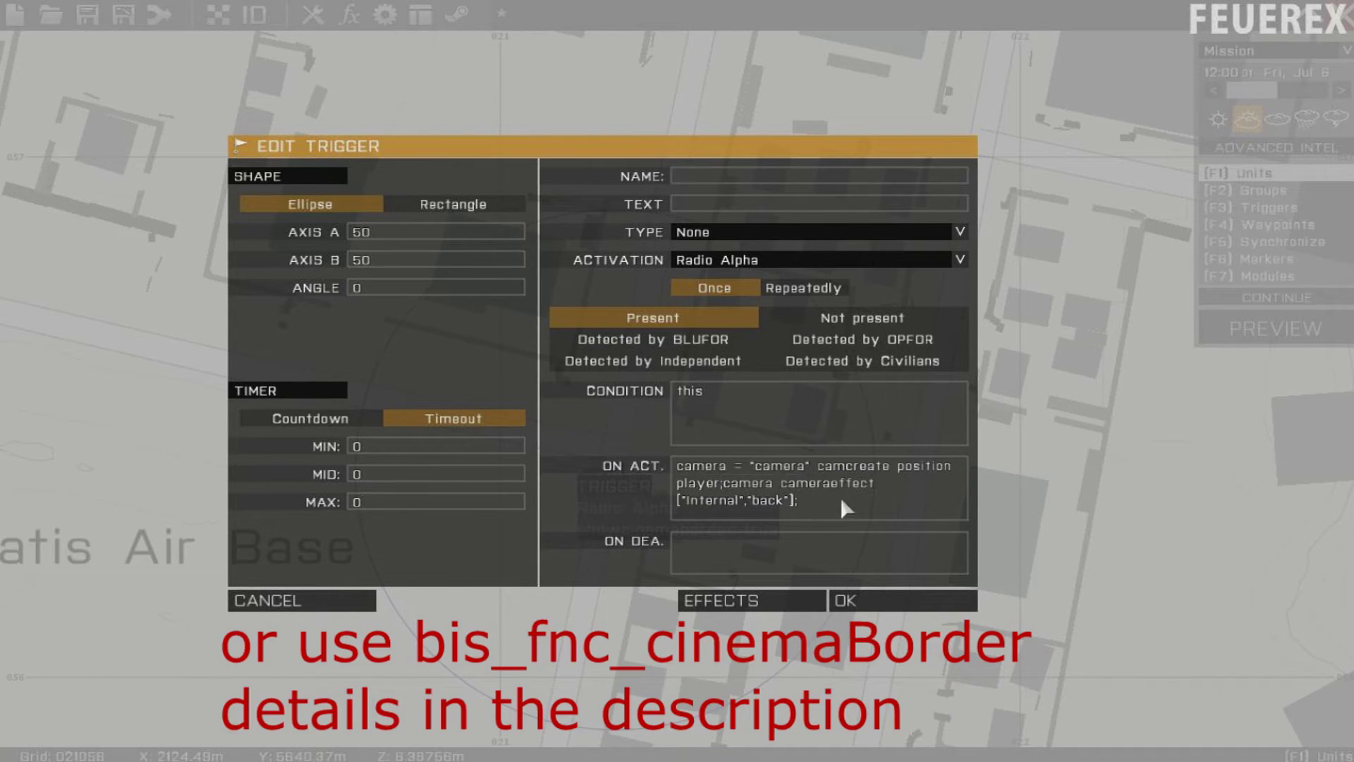
# Step: Append showcinemaborder false; to the trigger's On Act. code and save the trigger
pyautogui.write('showcinema')
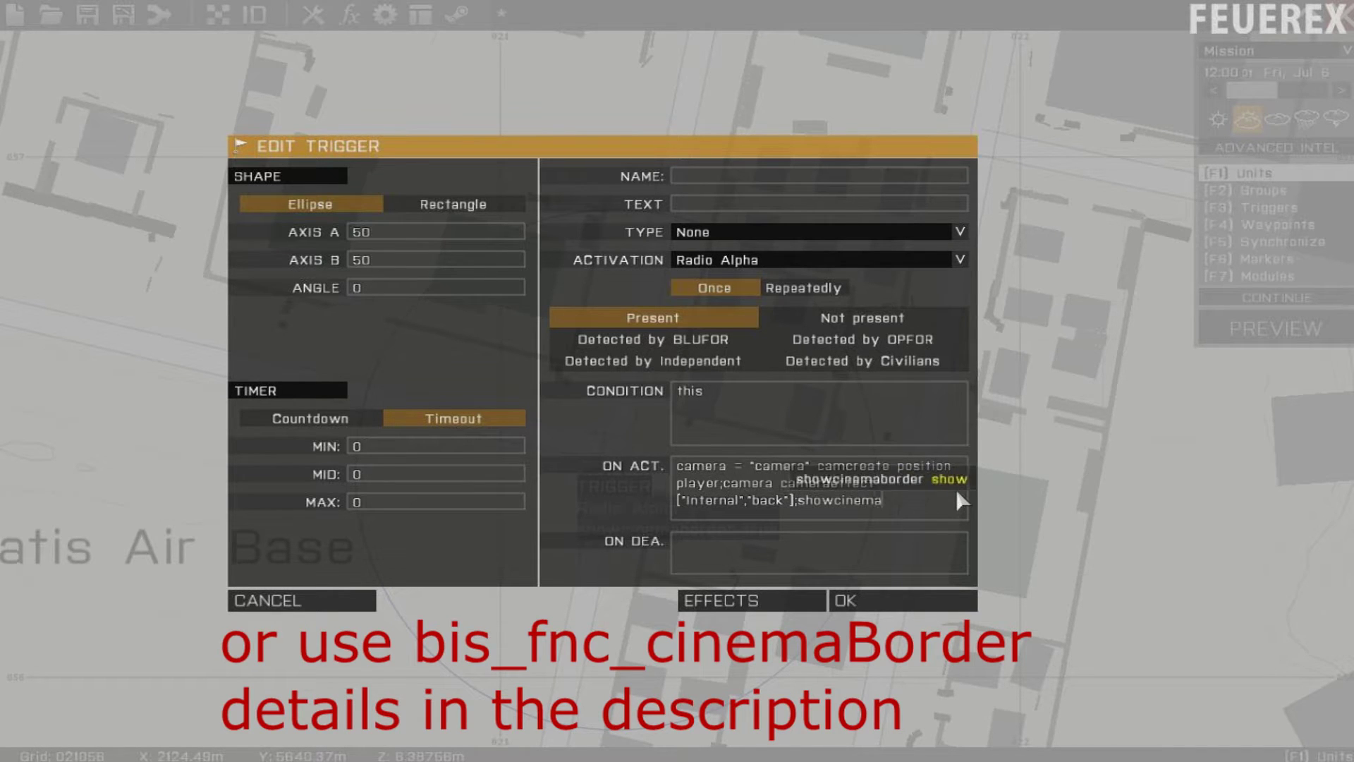
pyautogui.write('border false;')
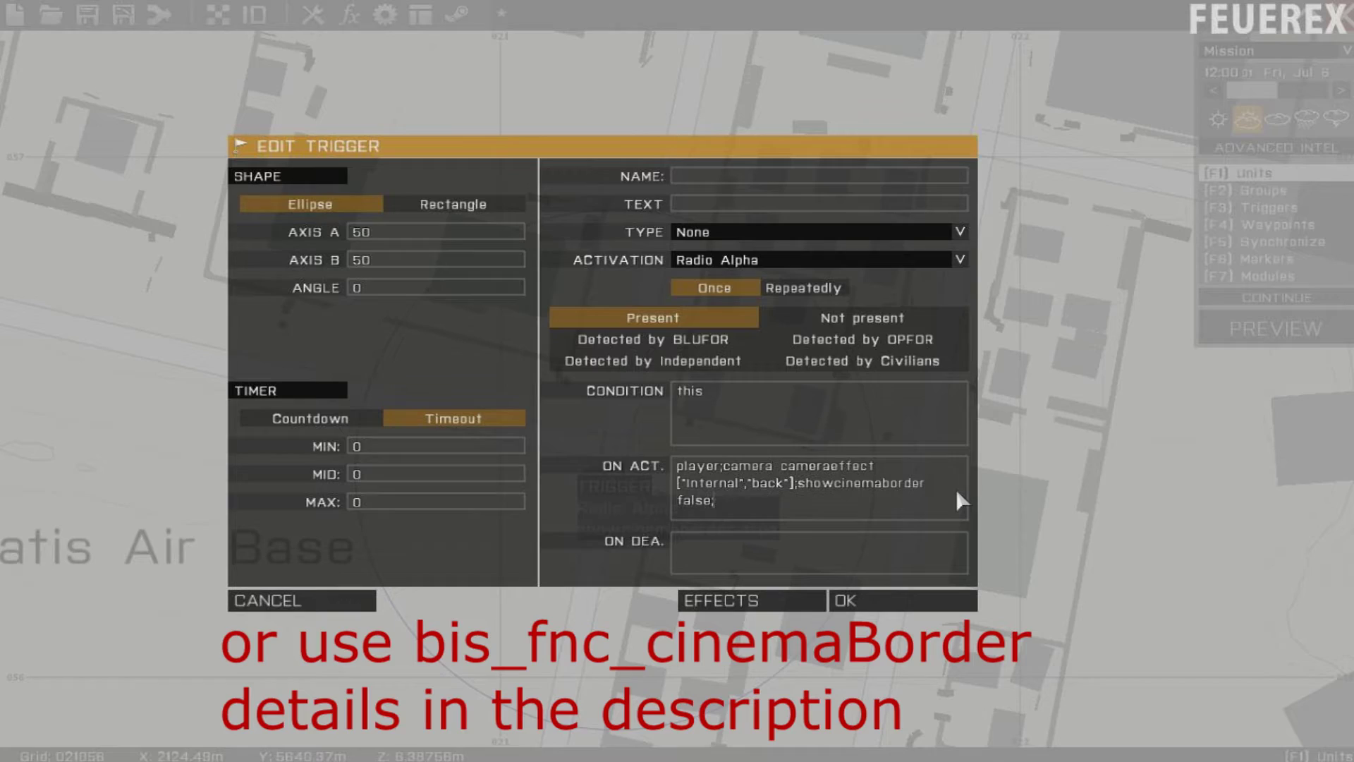
pyautogui.press('Return')
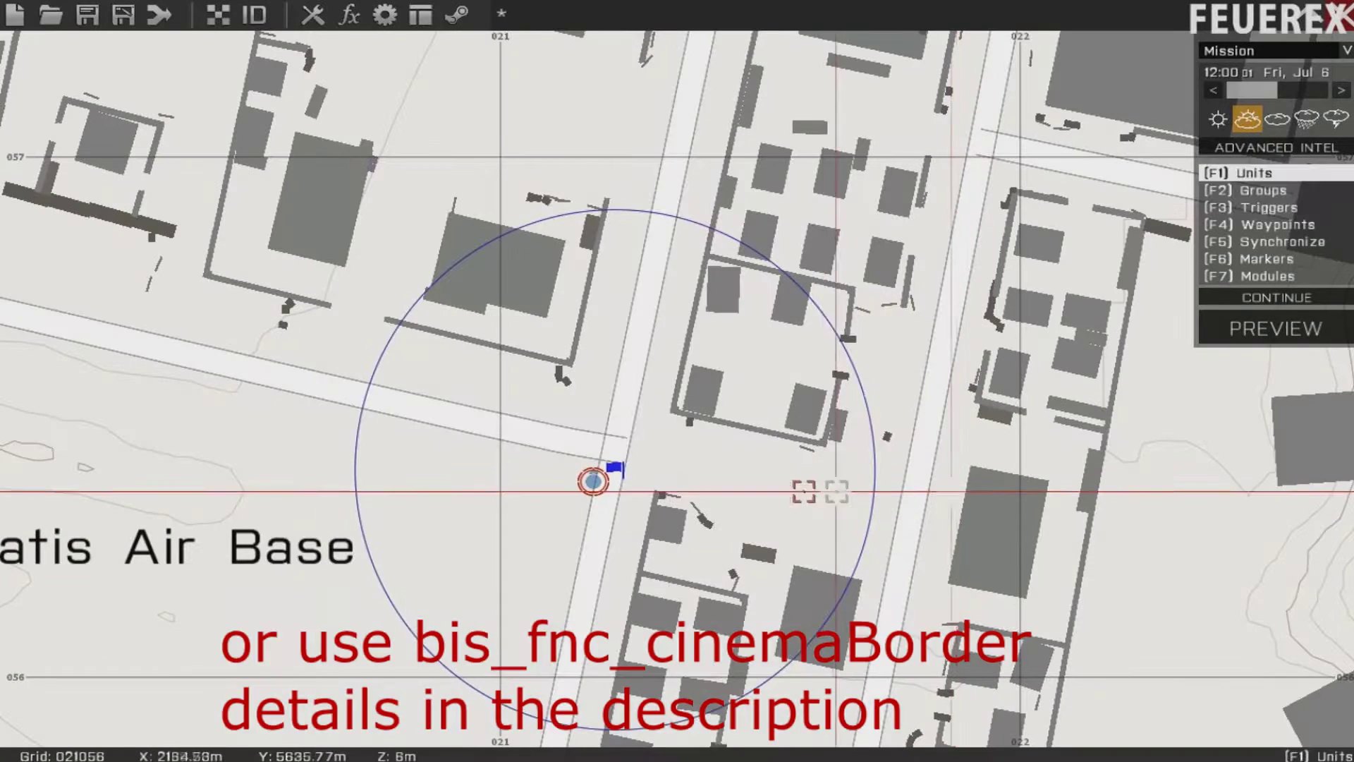
# Step: Reopen the Radio Alpha trigger and insert test = [] spawn { at the beginning of its On Act. code
pyautogui.press('F3')
pyautogui.doubleClick(605, 462)
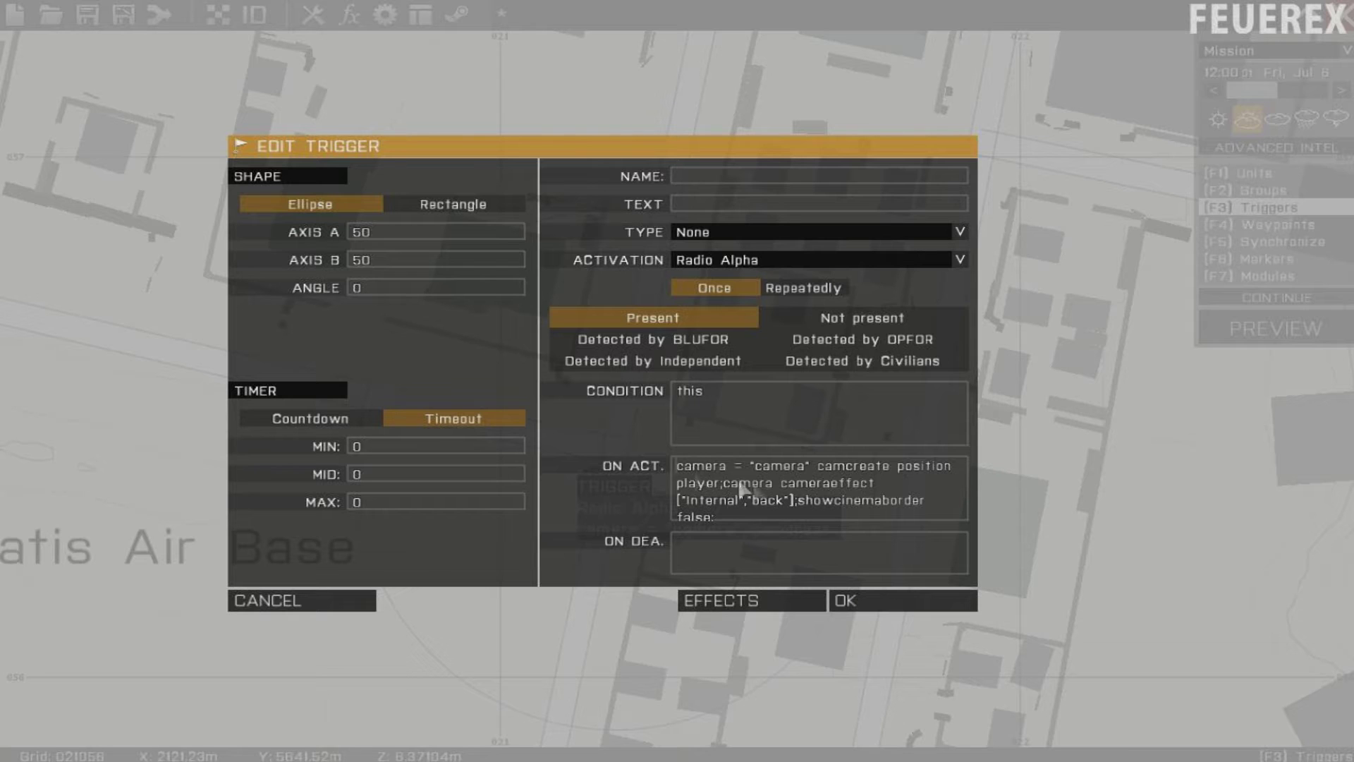
pyautogui.write('te')
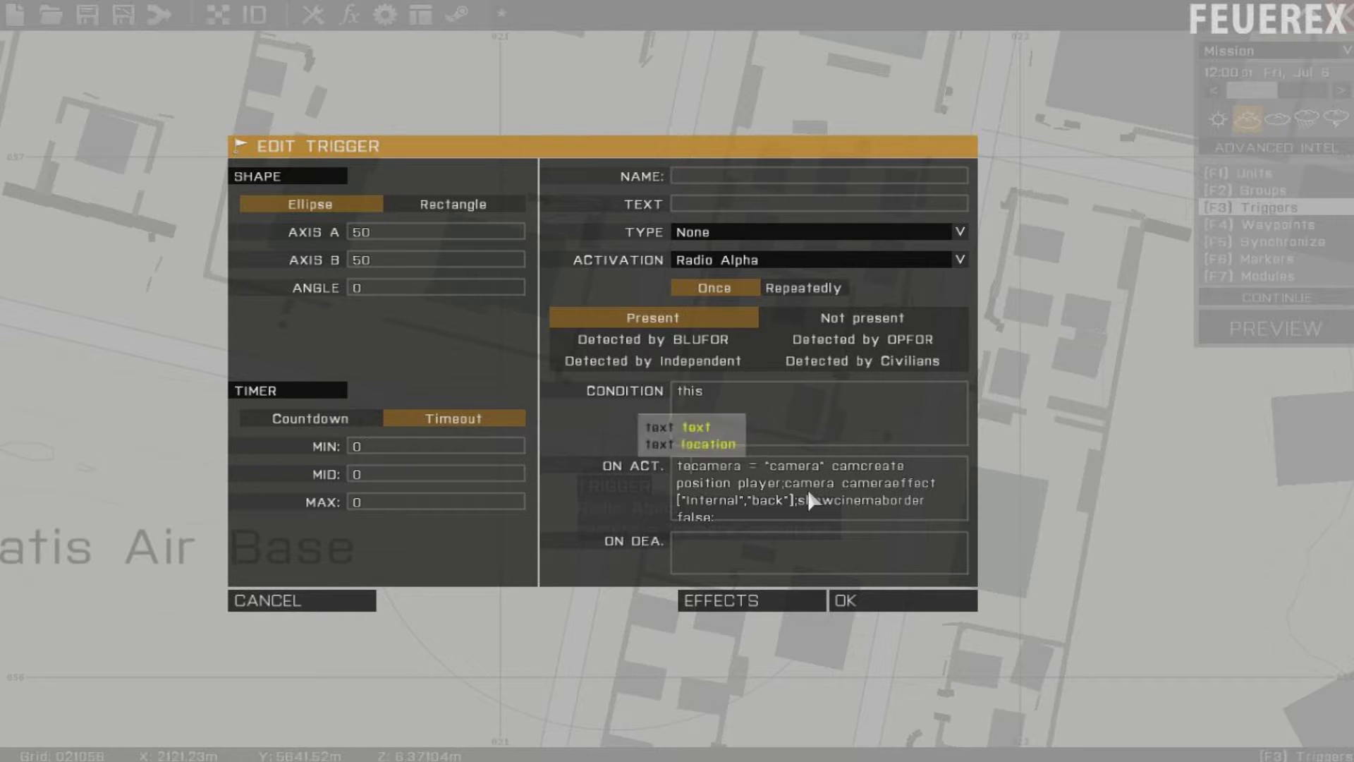
pyautogui.write('st = [] spawn {')
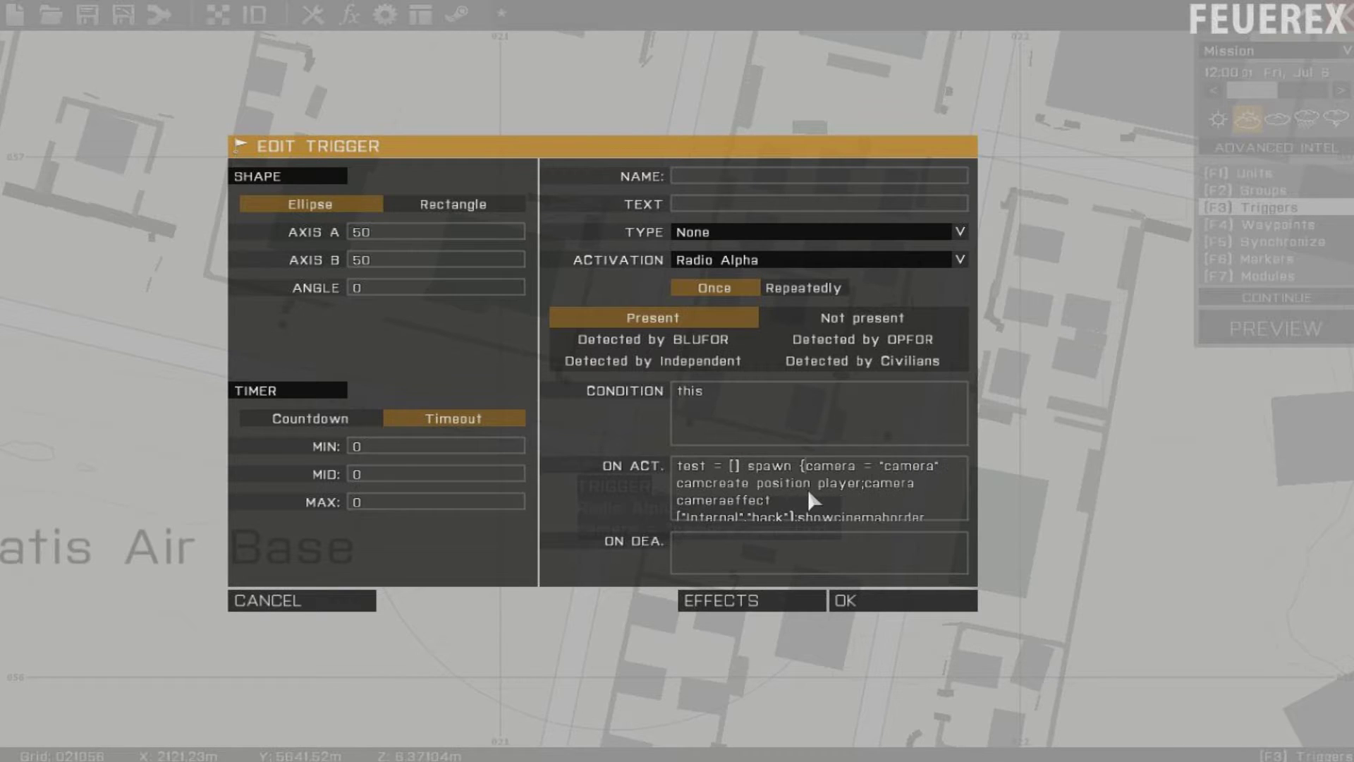
# Step: Append sleep 3;showcinemaborder true; to the end of the On Act. code, save the trigger and preview the mission
pyautogui.scroll(-1, 789, 510)
pyautogui.write('sle')
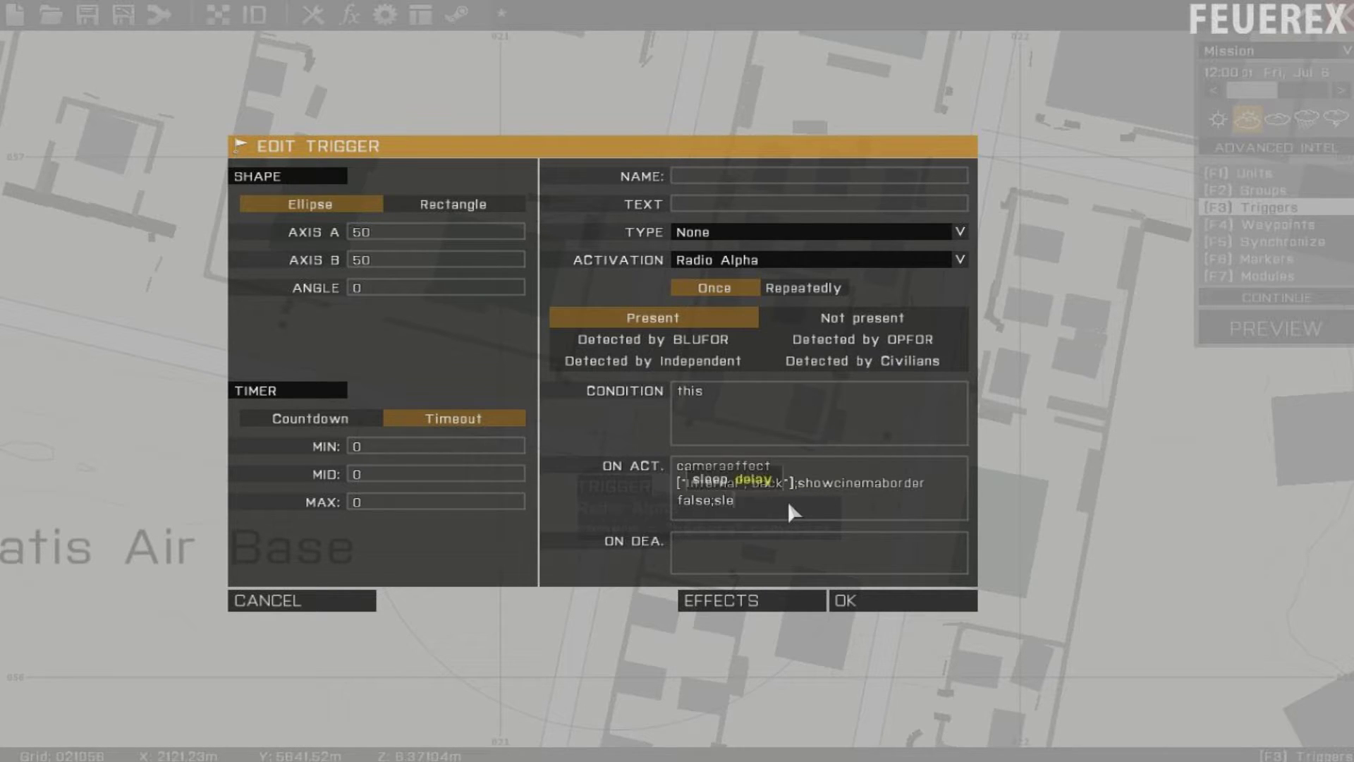
pyautogui.write('ep 3;showci')
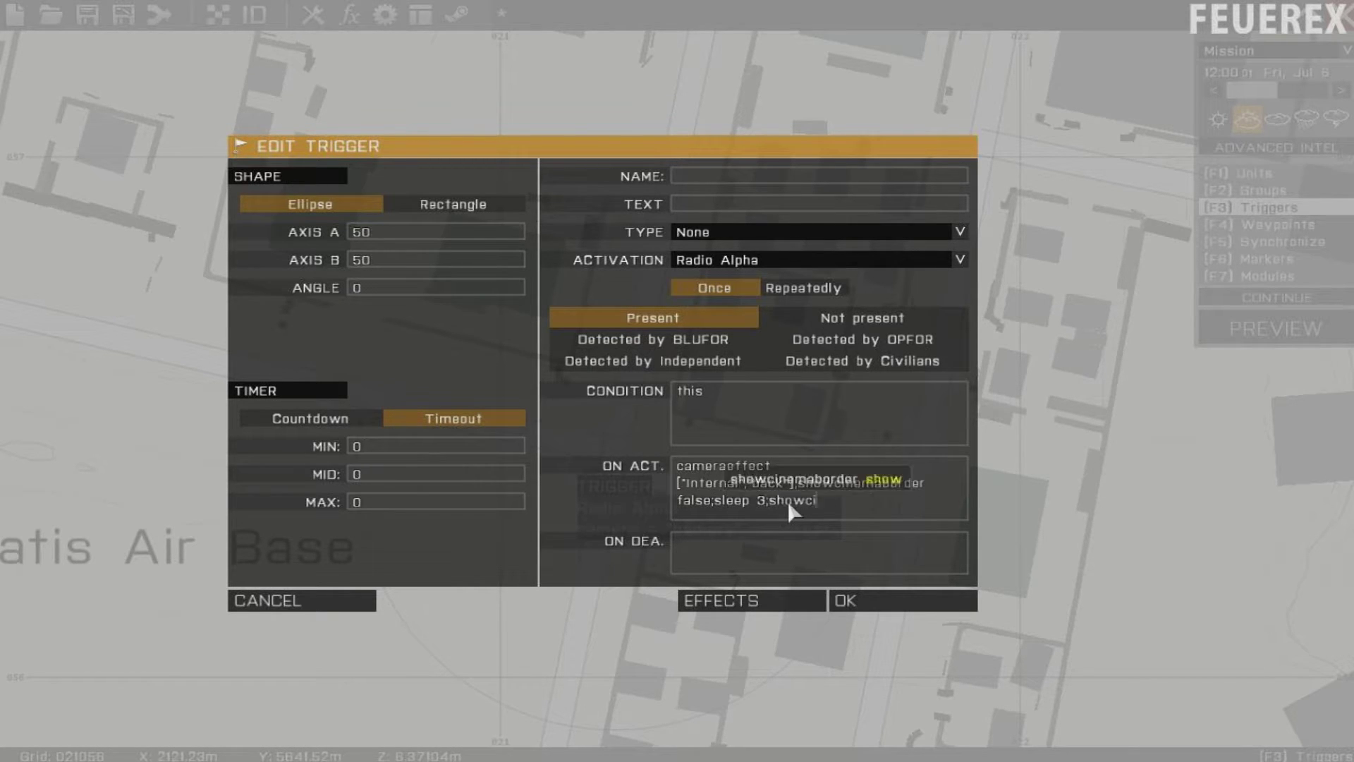
pyautogui.write('nemaborder true;')
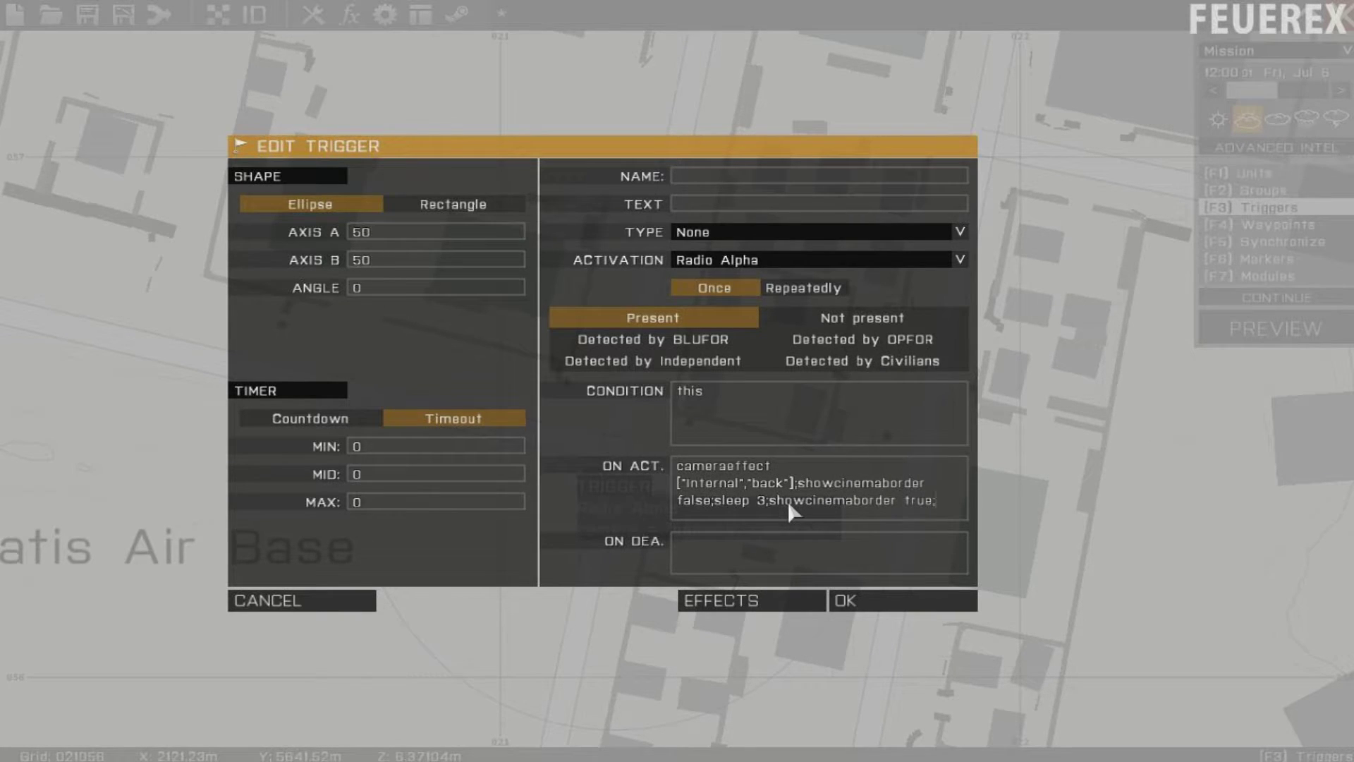
pyautogui.press('Return')
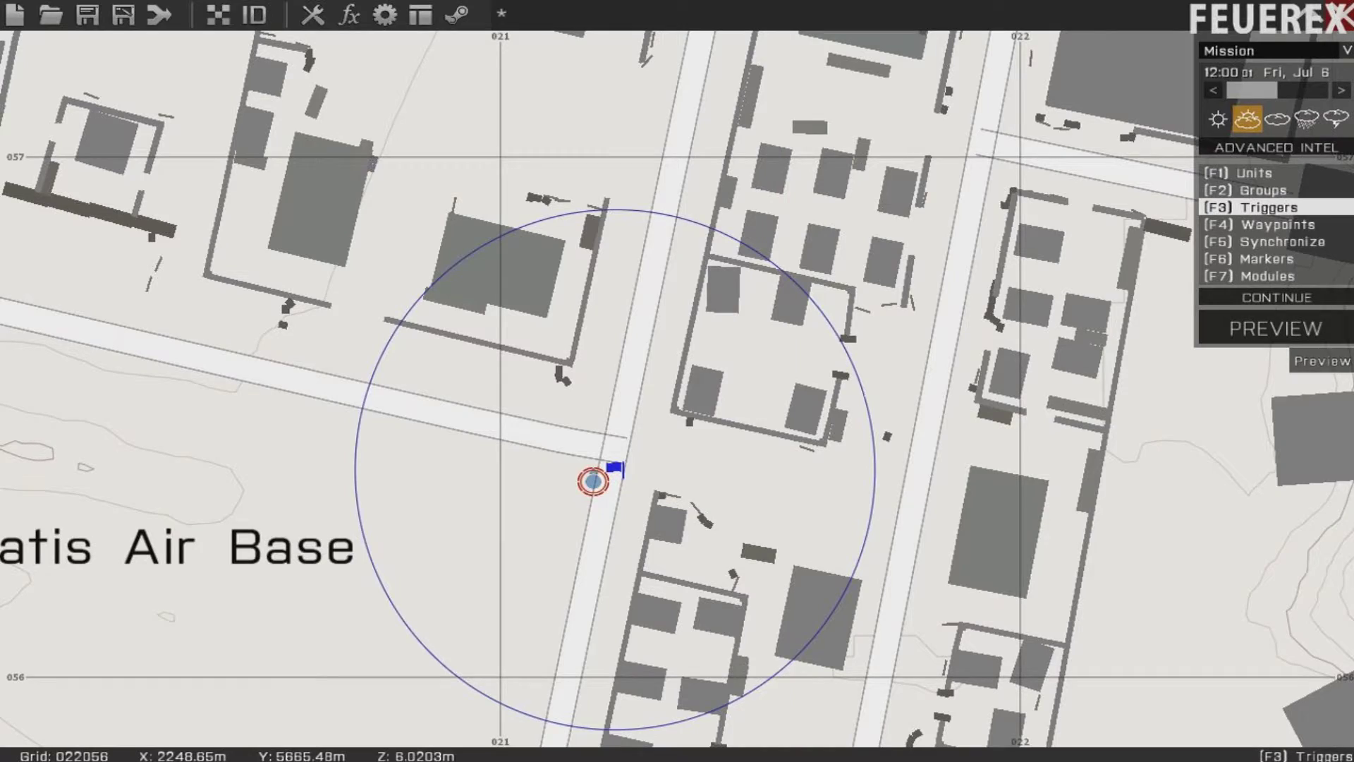
pyautogui.click(1290, 335)
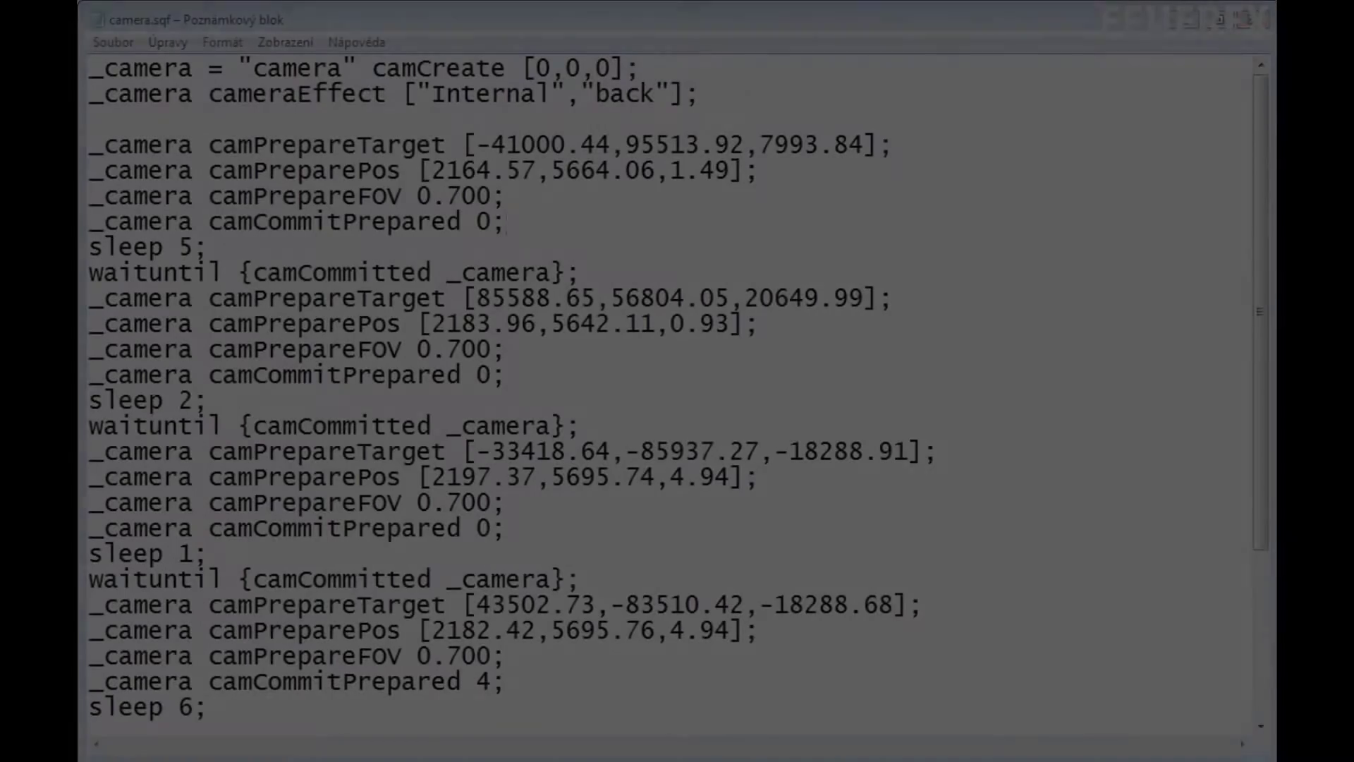
# Step: In camera.sqf, insert the line [0] call BIS_fnc_cinemaBorder; between the cameraEffect line and the first camPrepareTarget line
pyautogui.scroll(-3, 670, 388)
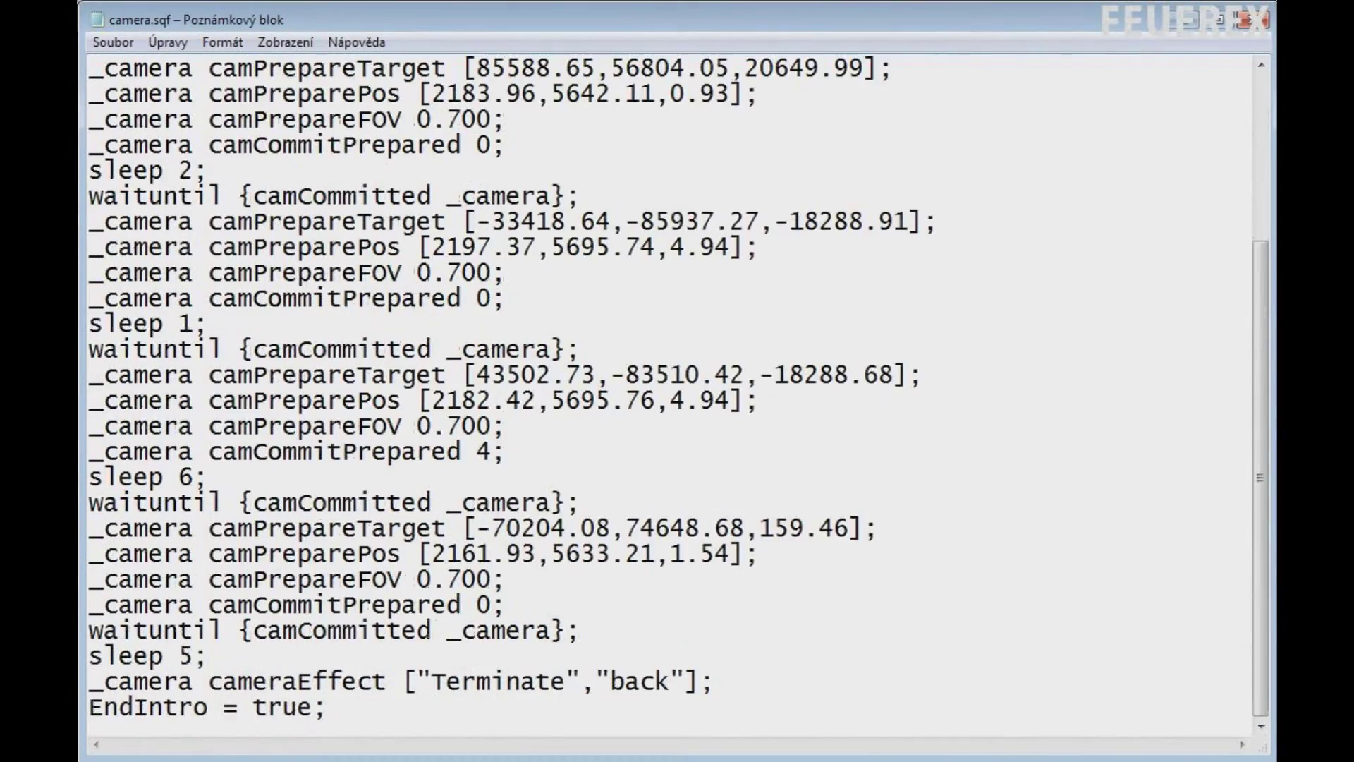
pyautogui.scroll(3, 670, 388)
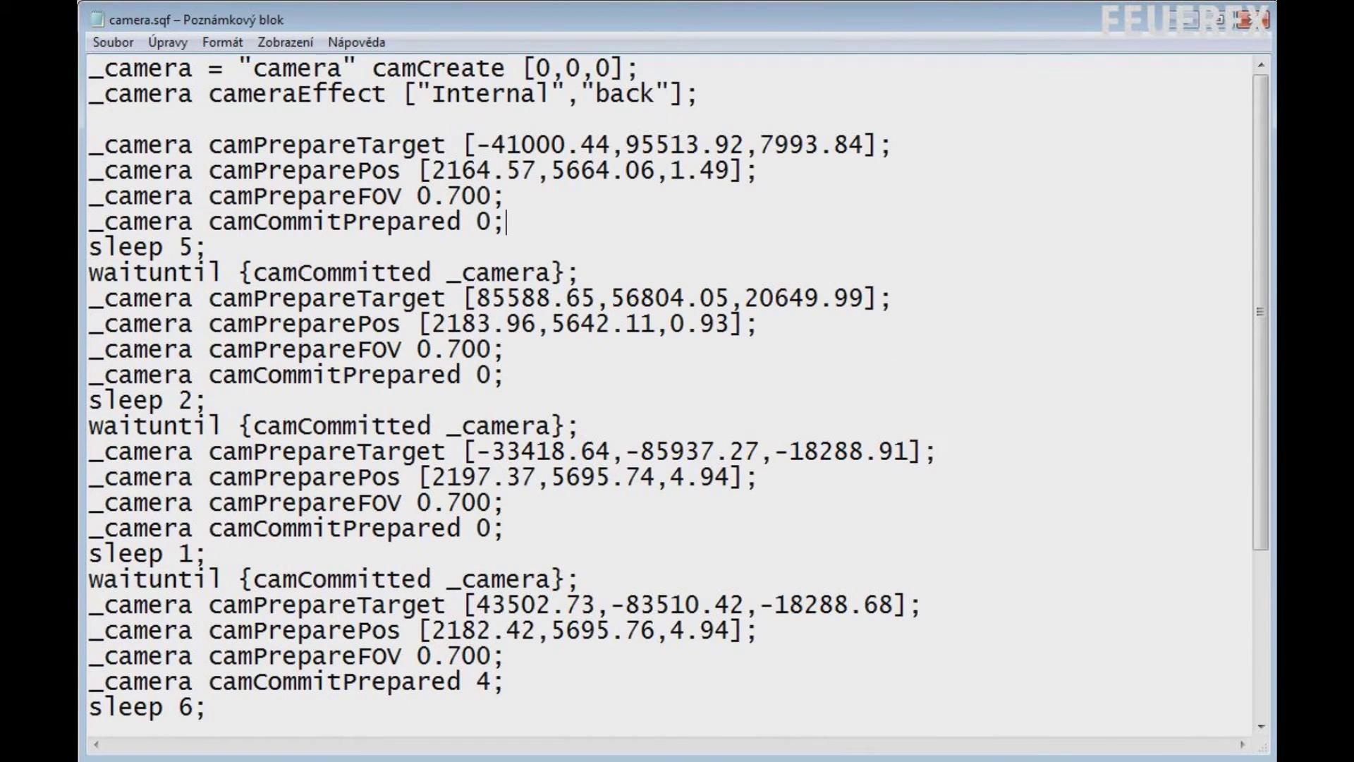
pyautogui.press('Return')
pyautogui.press('Return')
pyautogui.press('Up')
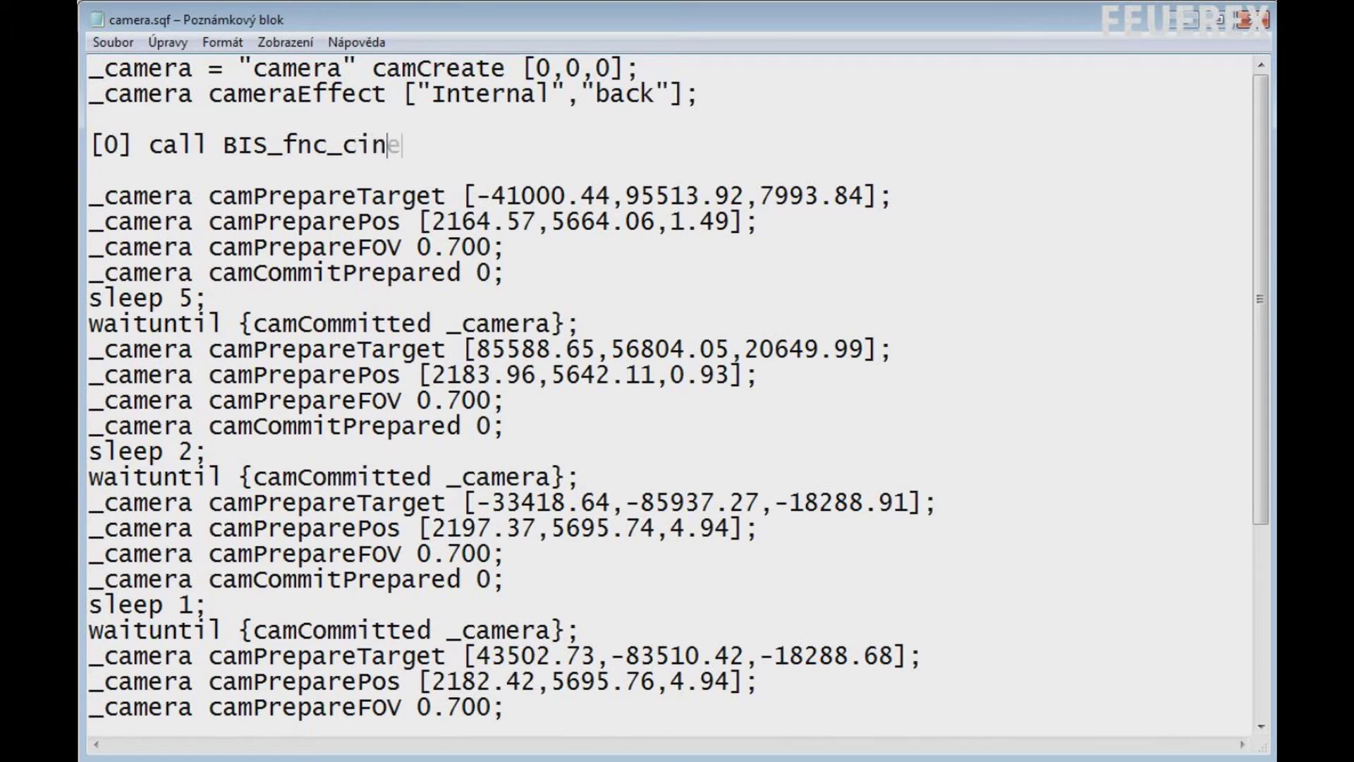
pyautogui.write('order')
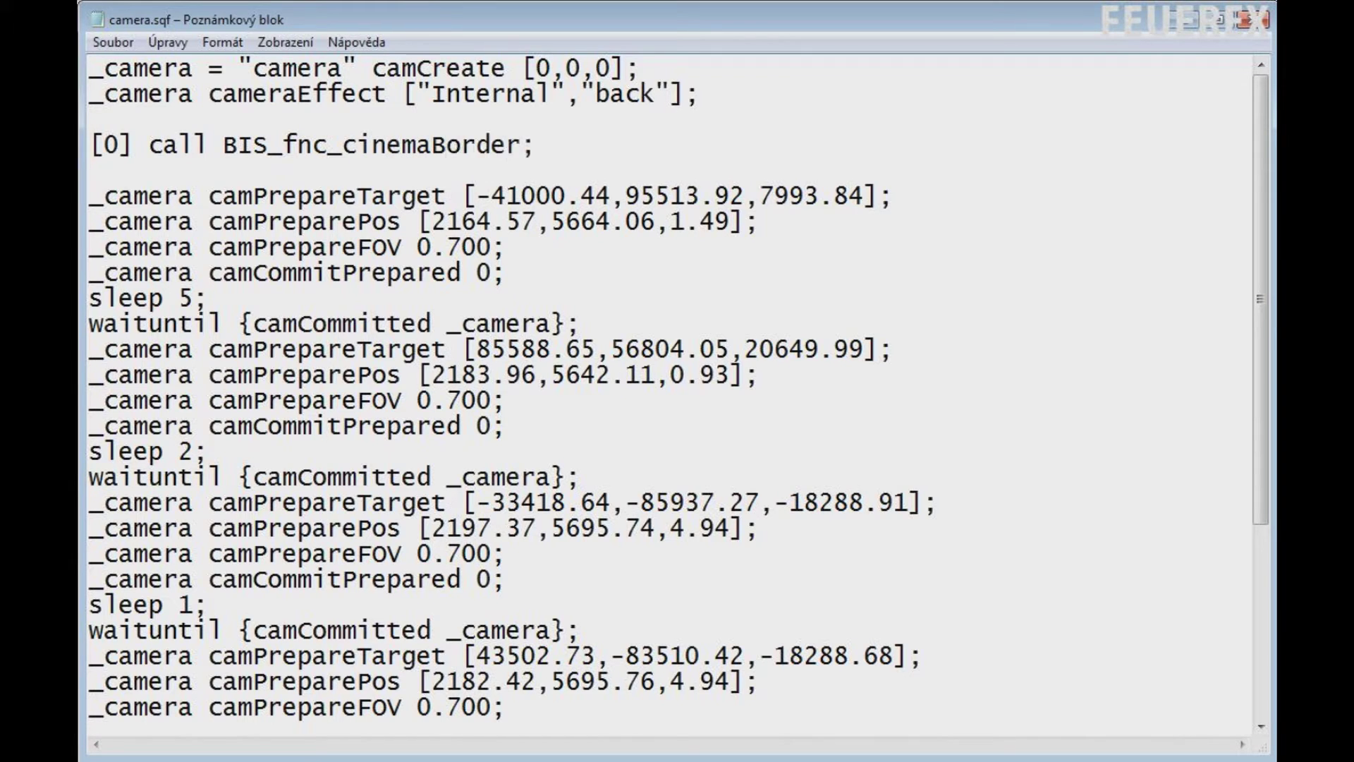
pyautogui.write(';')
# Step: Add the comment lines // 0 for IN and // 1 for OUT below the BIS_fnc_cinemaBorder call
pyautogui.press('Return')
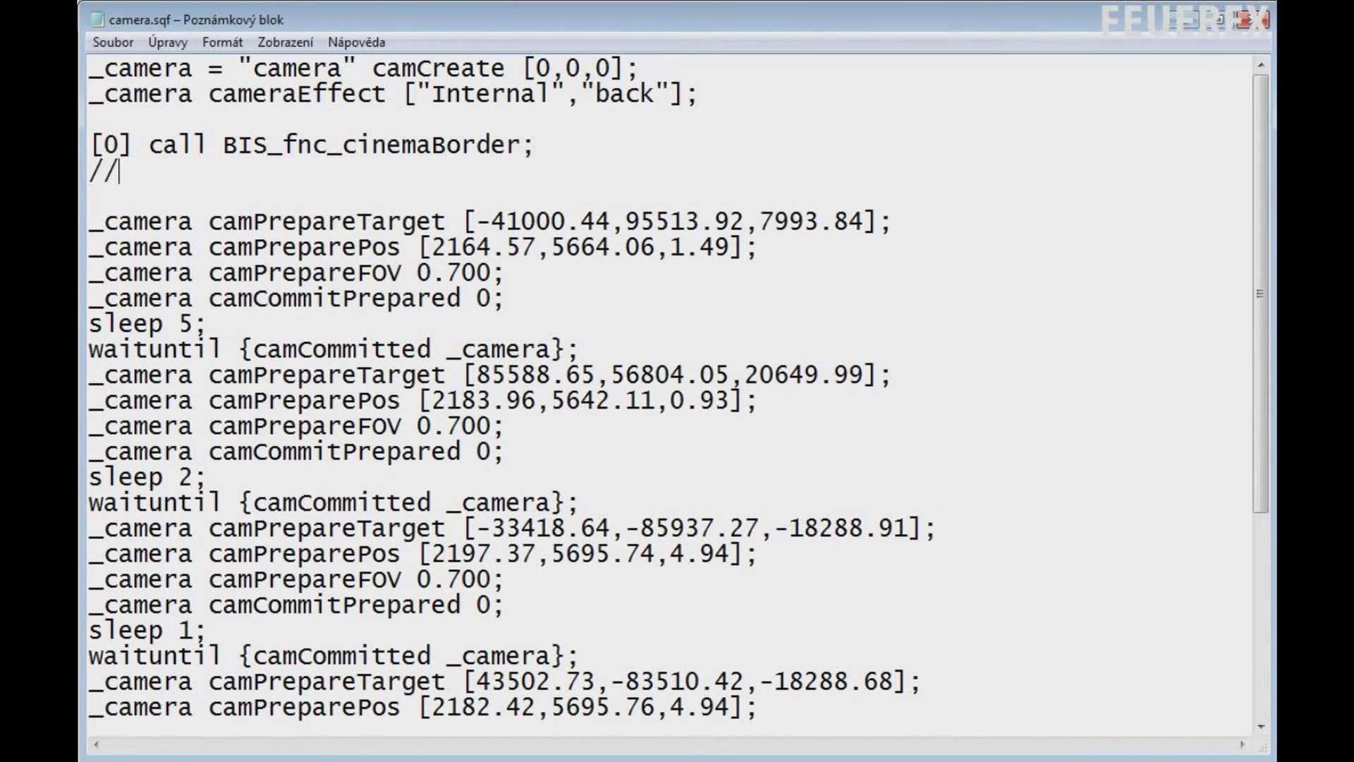
pyautogui.write('// 0 for IN')
pyautogui.press('Return')
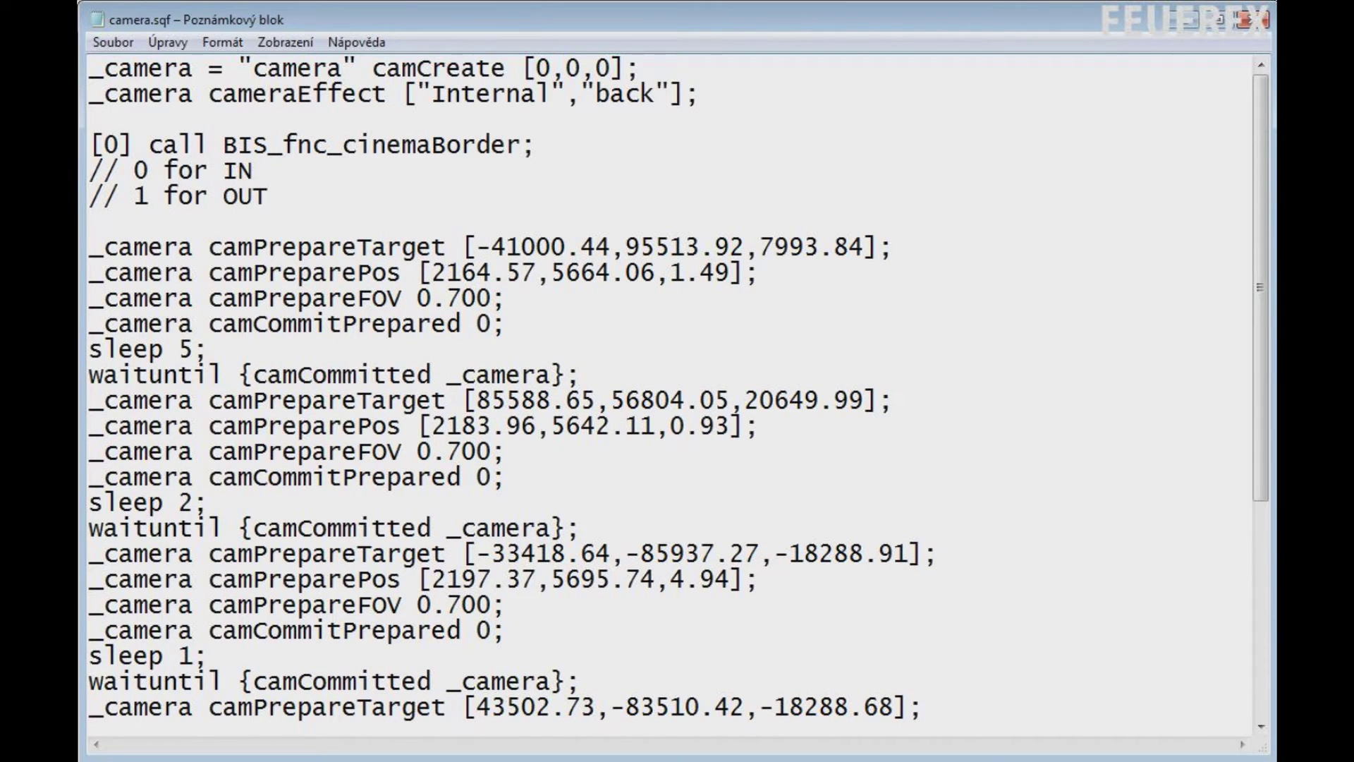
# Step: Add a showCinemaBorder true line above the BIS_fnc_cinemaBorder call, with a capital C and B in the command name
pyautogui.press('Return')
pyautogui.press('Return')
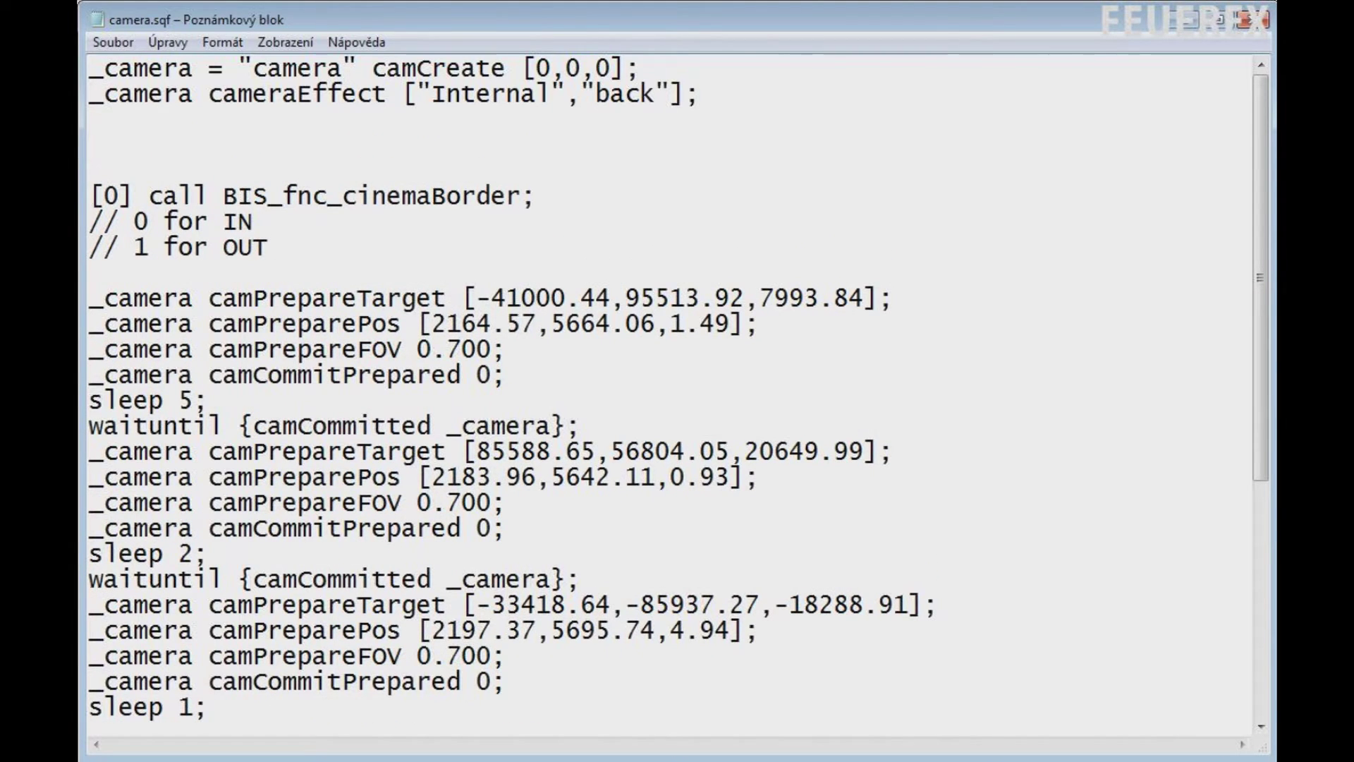
pyautogui.write('showcinemabor')
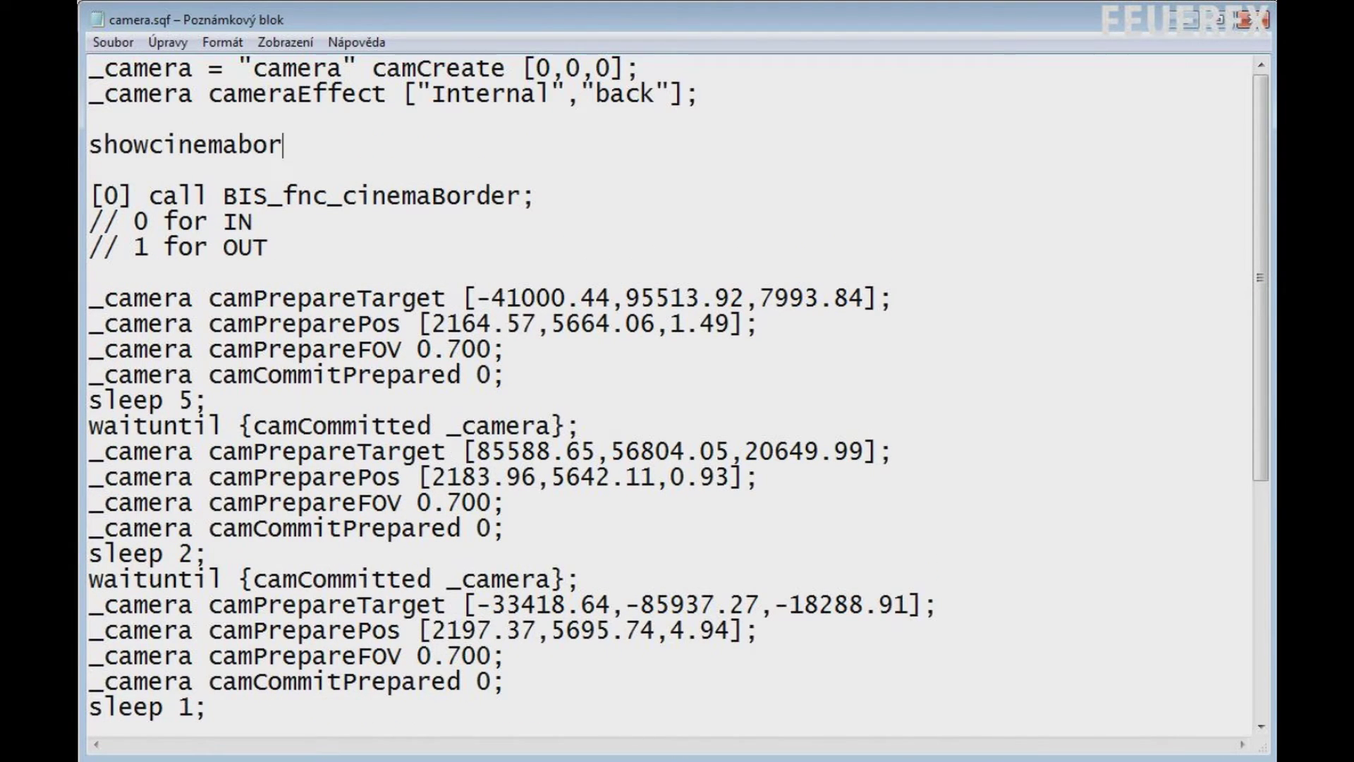
pyautogui.press('BackSpace')
pyautogui.write('B')
pyautogui.press('Left')
pyautogui.press('Left')
pyautogui.press('Left')
pyautogui.press('Left')
pyautogui.press('Left')
pyautogui.press('Left')
pyautogui.press('BackSpace')
pyautogui.write('C')
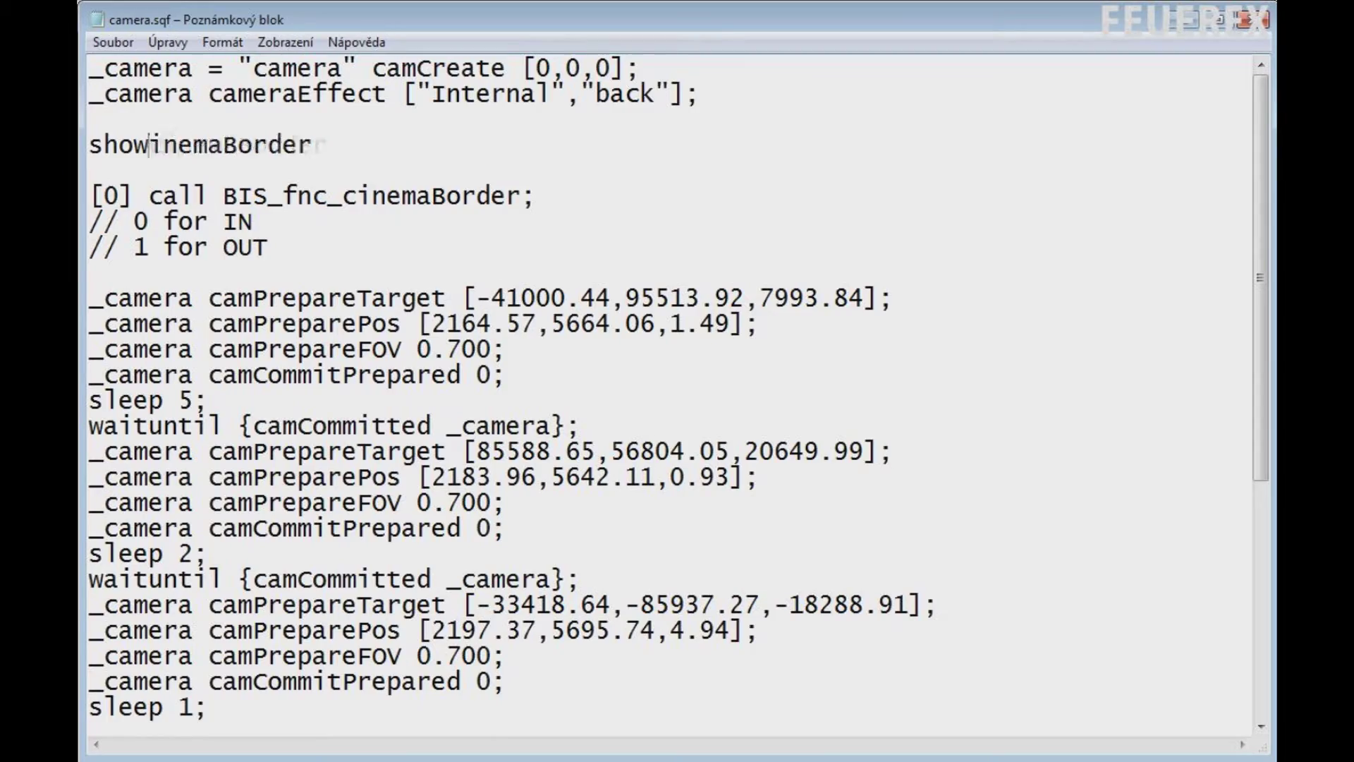
pyautogui.press('Right')
pyautogui.write('true')
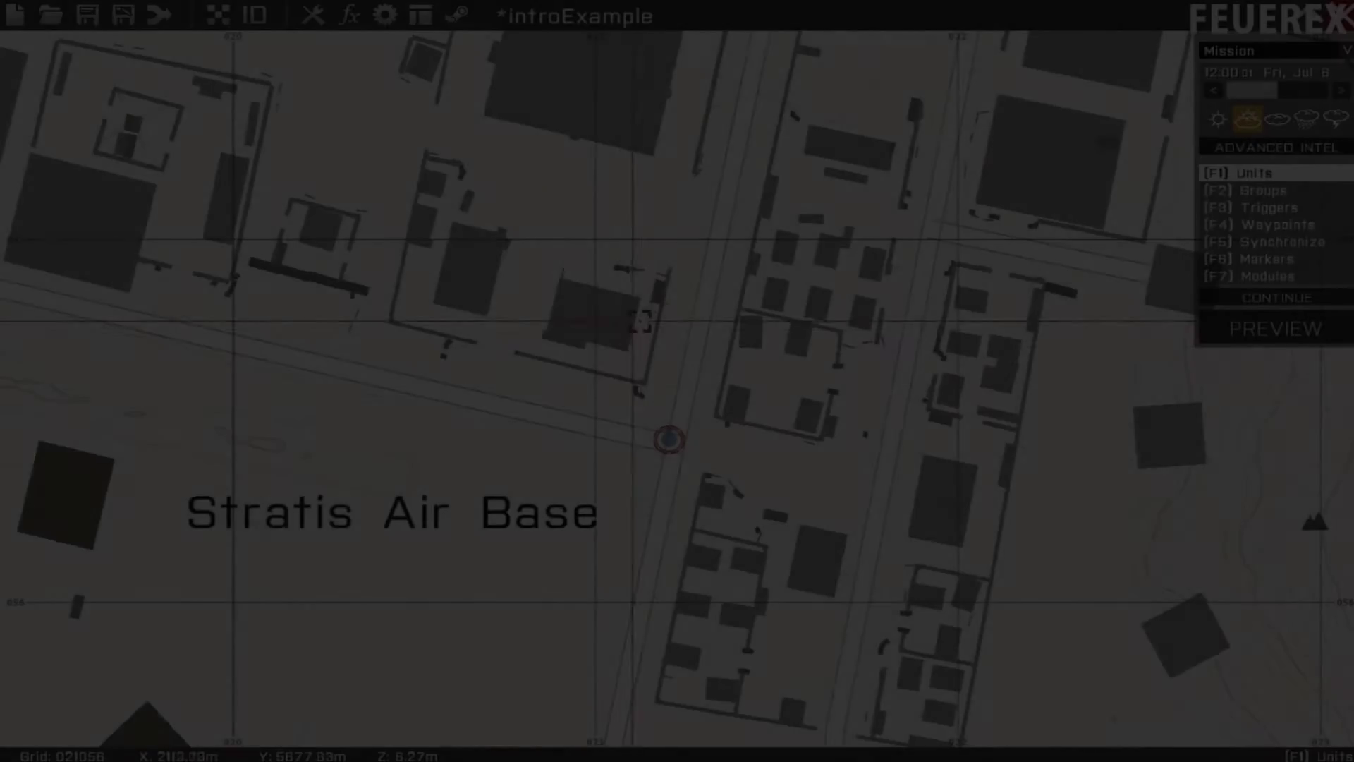
# Step: In the introExample mission, insert a new trigger near the player unit and set its activation to Radio Alpha
pyautogui.scroll(5, 640, 321)
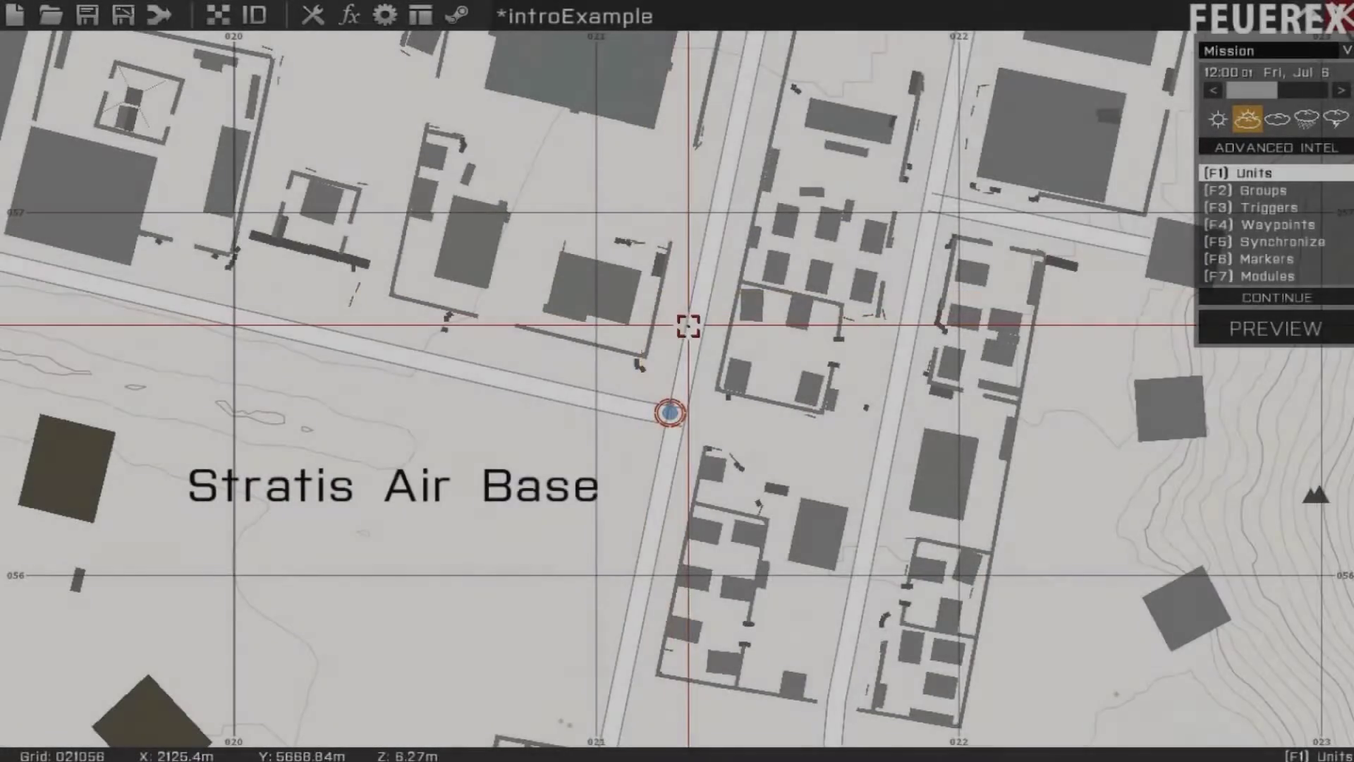
pyautogui.press('F3')
pyautogui.doubleClick(669, 409)
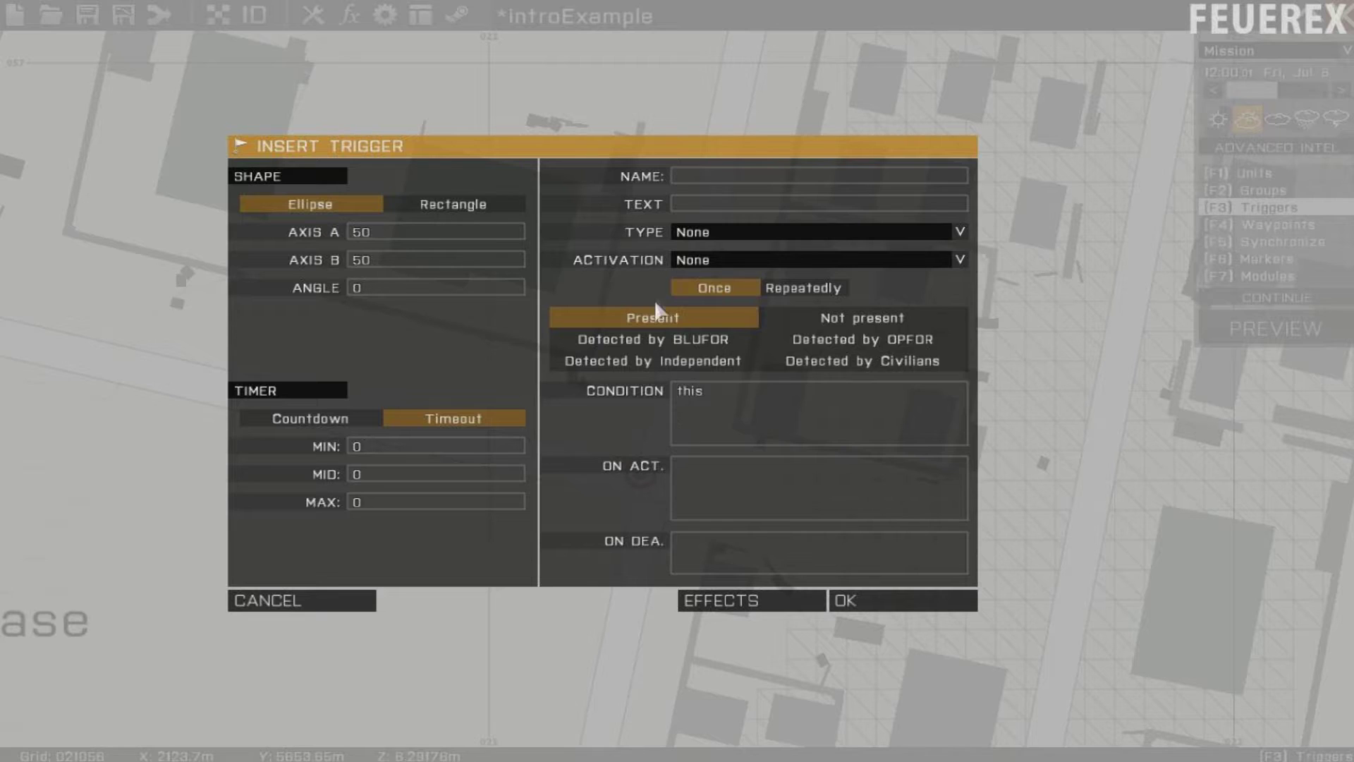
pyautogui.click(811, 260)
pyautogui.click(768, 400)
# Step: Enter video = ["video.ogv"] spawn bis_fnc_PlayVideo; as the trigger's On Act. code and confirm the trigger
pyautogui.write('video = [')
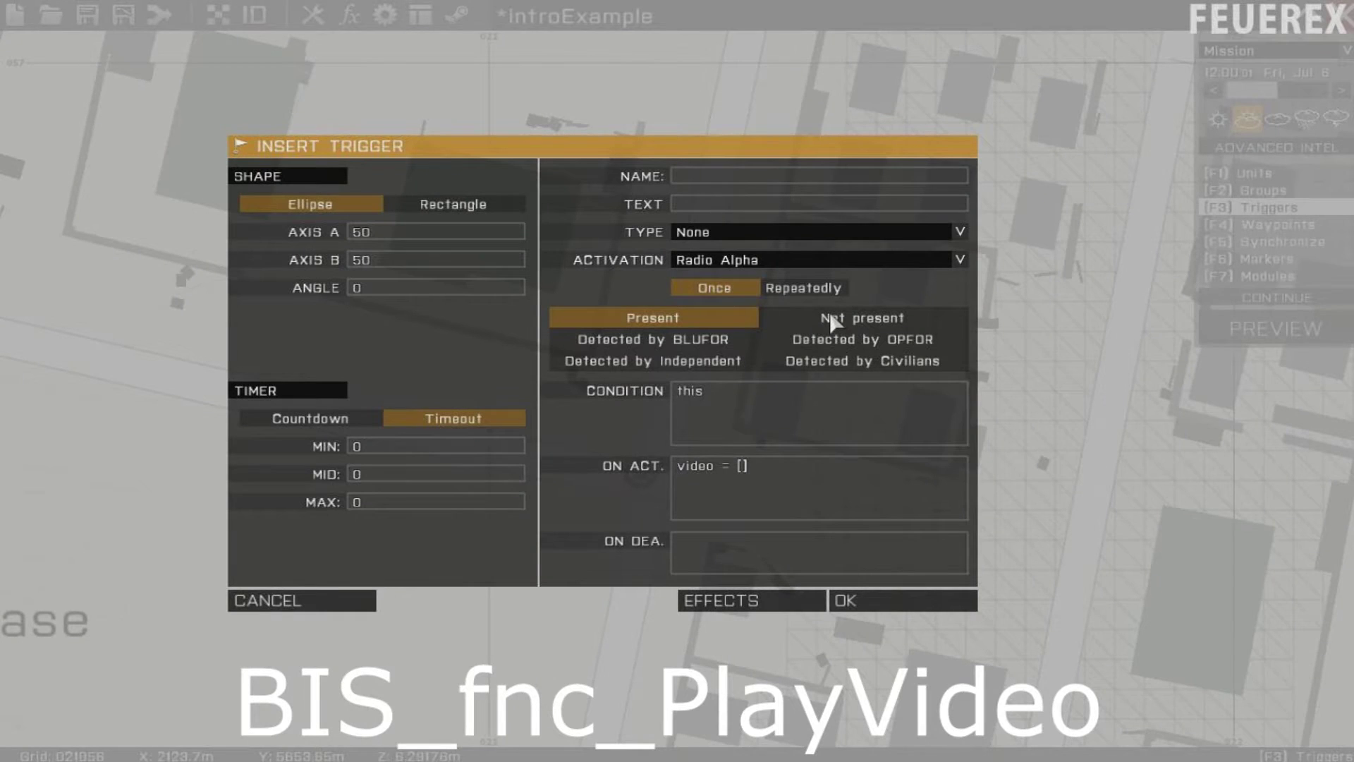
pyautogui.write('"video')
pyautogui.write('.ogv"]')
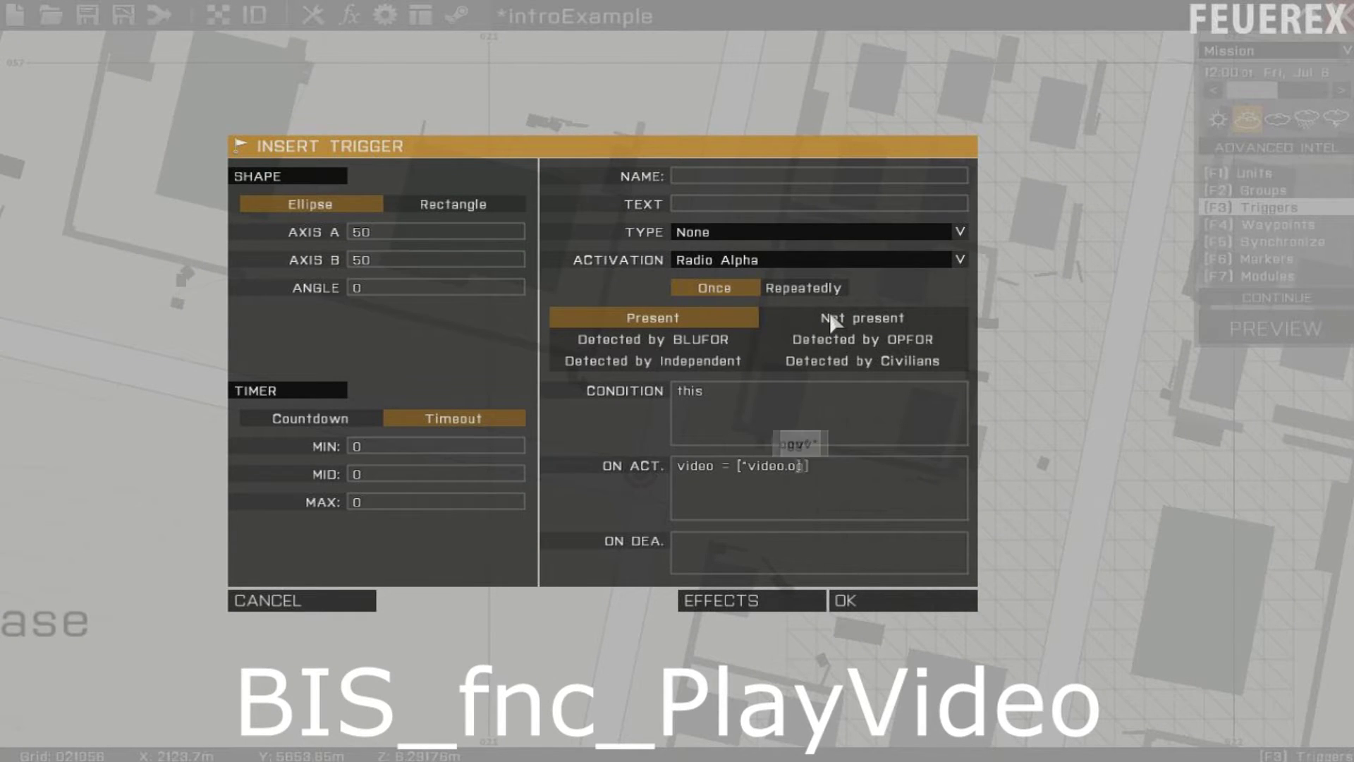
pyautogui.write(' spawn')
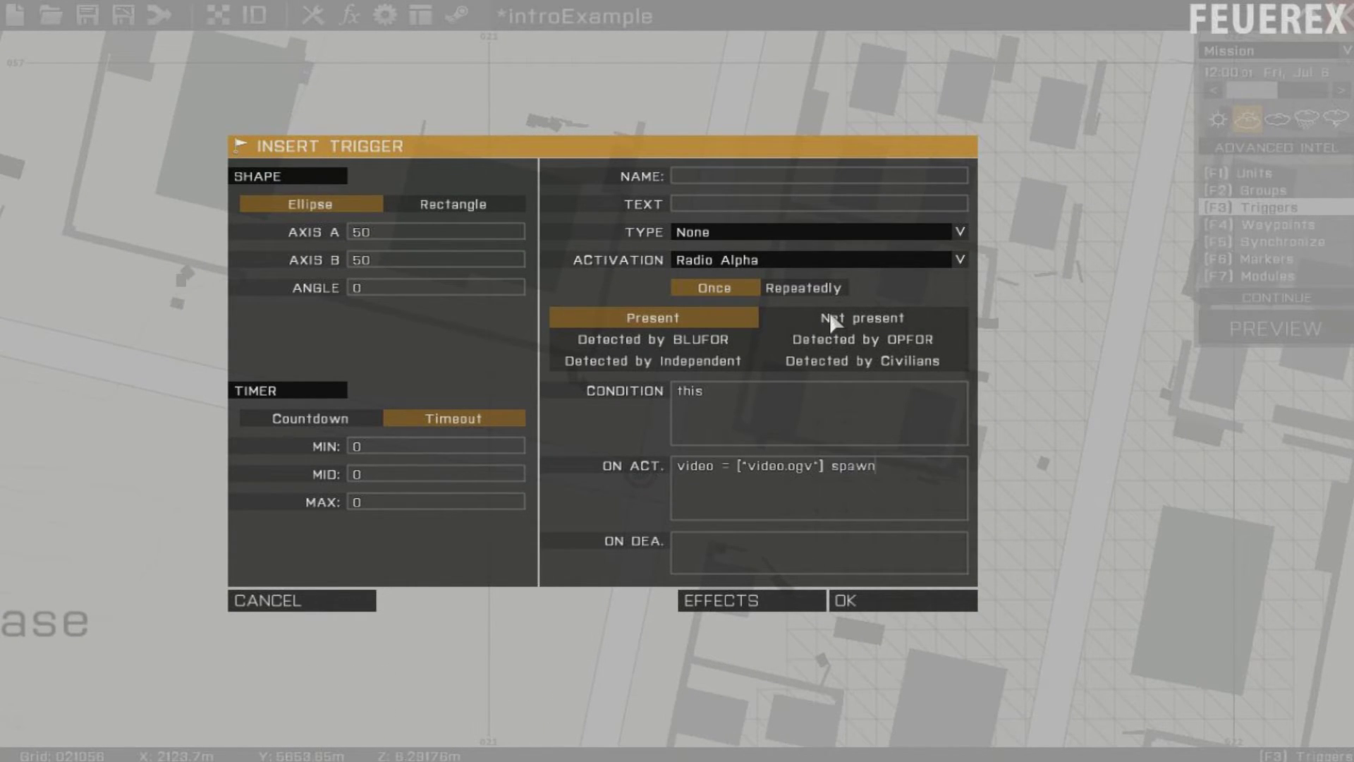
pyautogui.write(' bis_fnc_PlayVideo;')
pyautogui.press('Return')
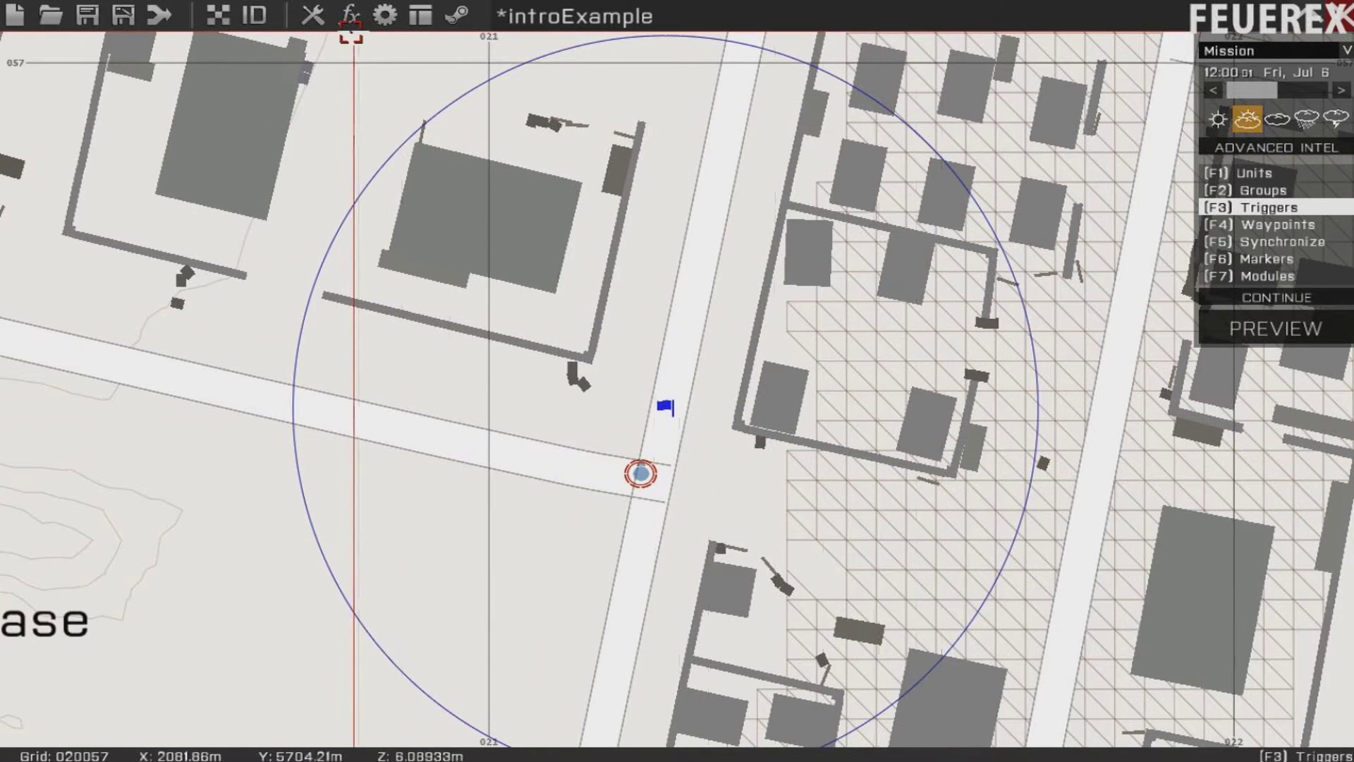
# Step: Examine the parameters of BIS_fnc_playVideo in the Functions Viewer and close the viewer
pyautogui.hotkey('ctrl', 'f')
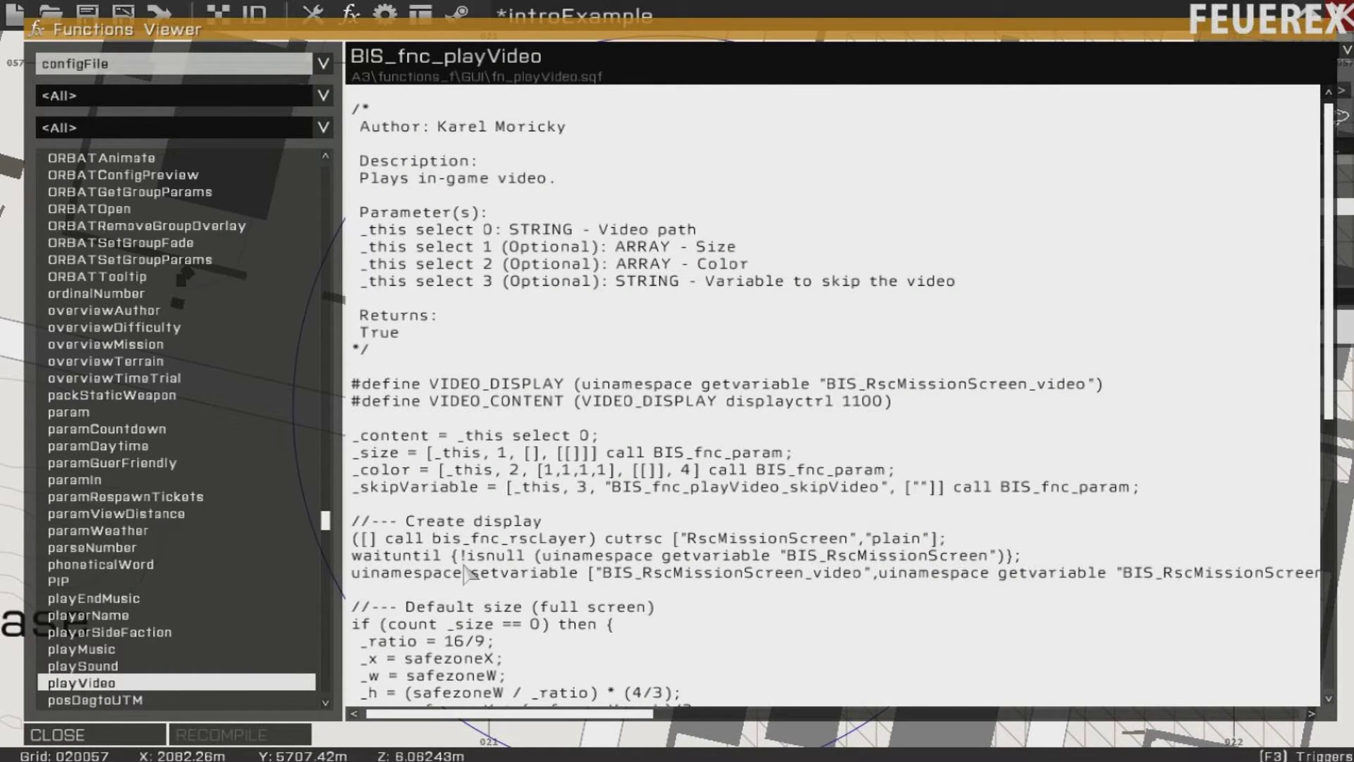
pyautogui.click(134, 736)
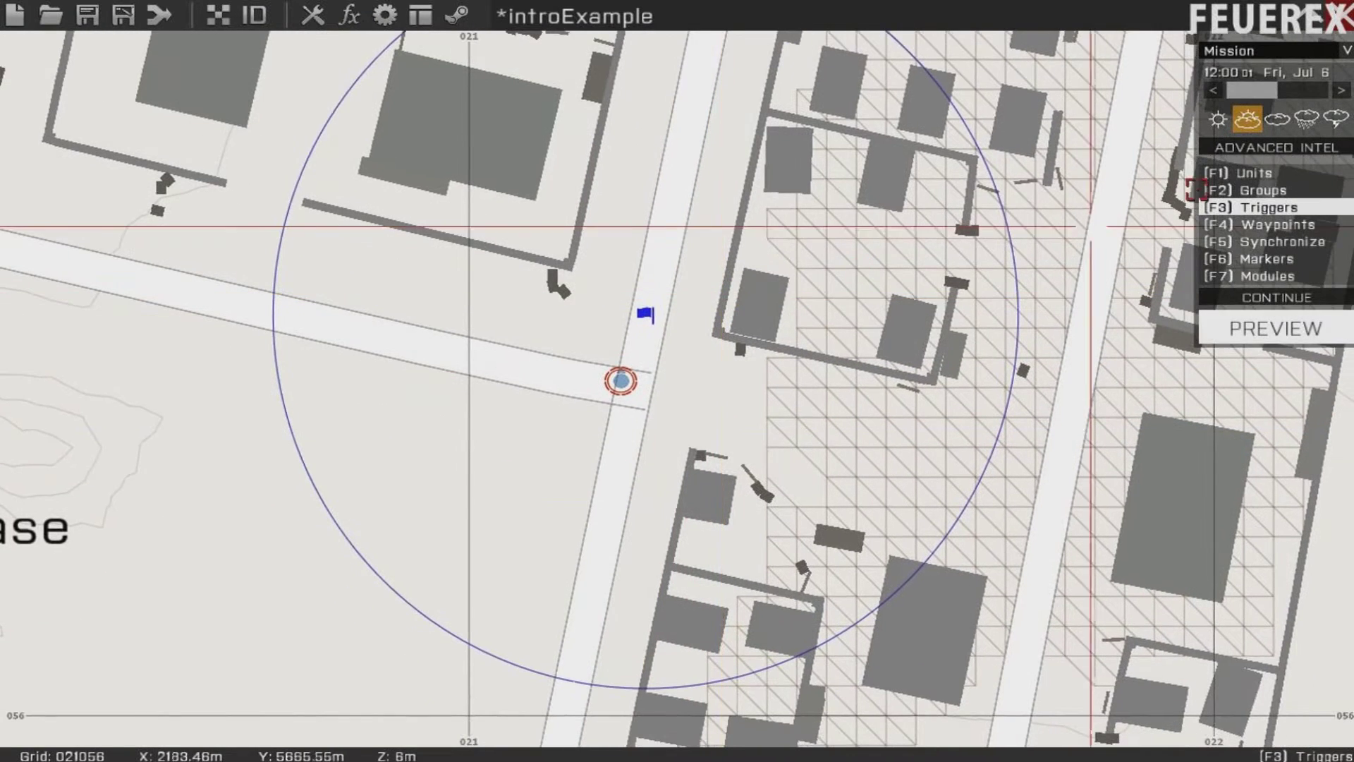
# Step: Change the mission's start hour to night time in the advanced intel settings and confirm
pyautogui.click(1277, 147)
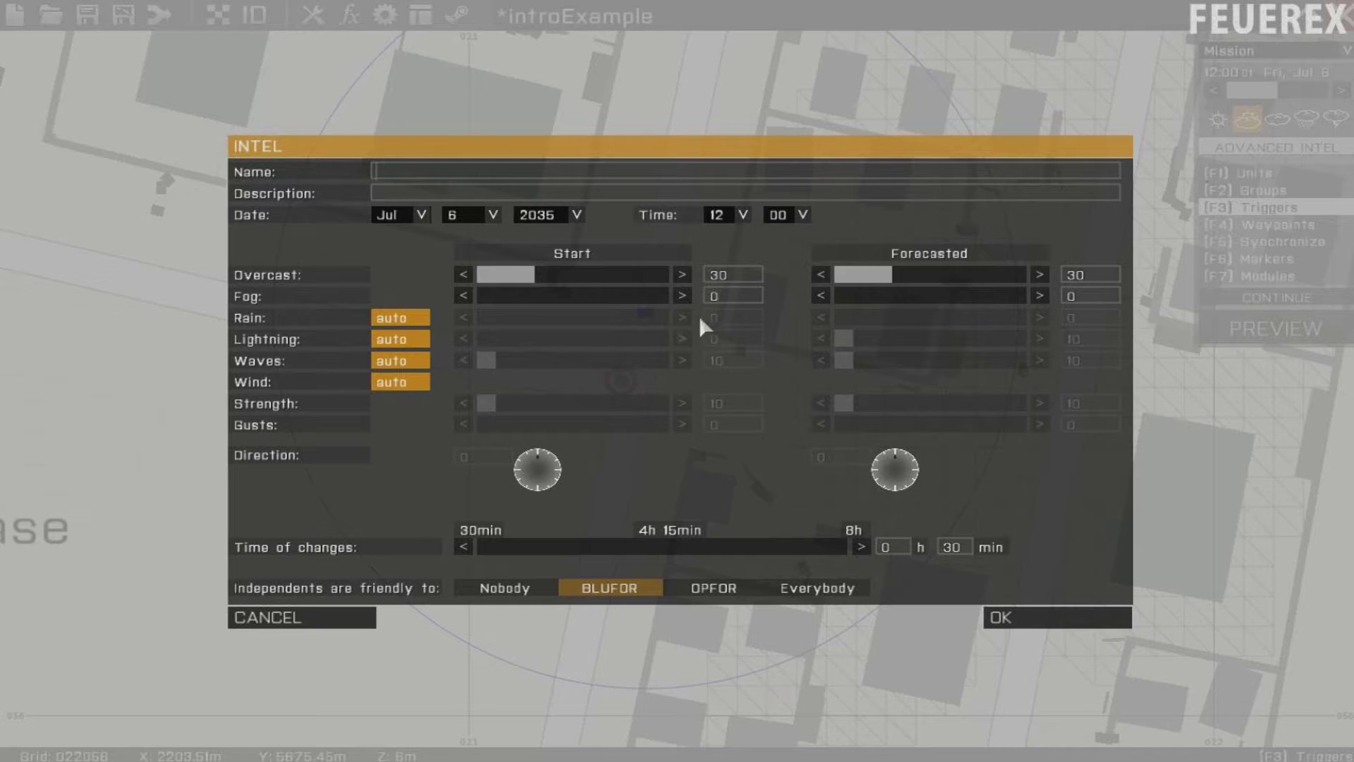
pyautogui.click(706, 213)
pyautogui.click(719, 277)
pyautogui.click(1016, 622)
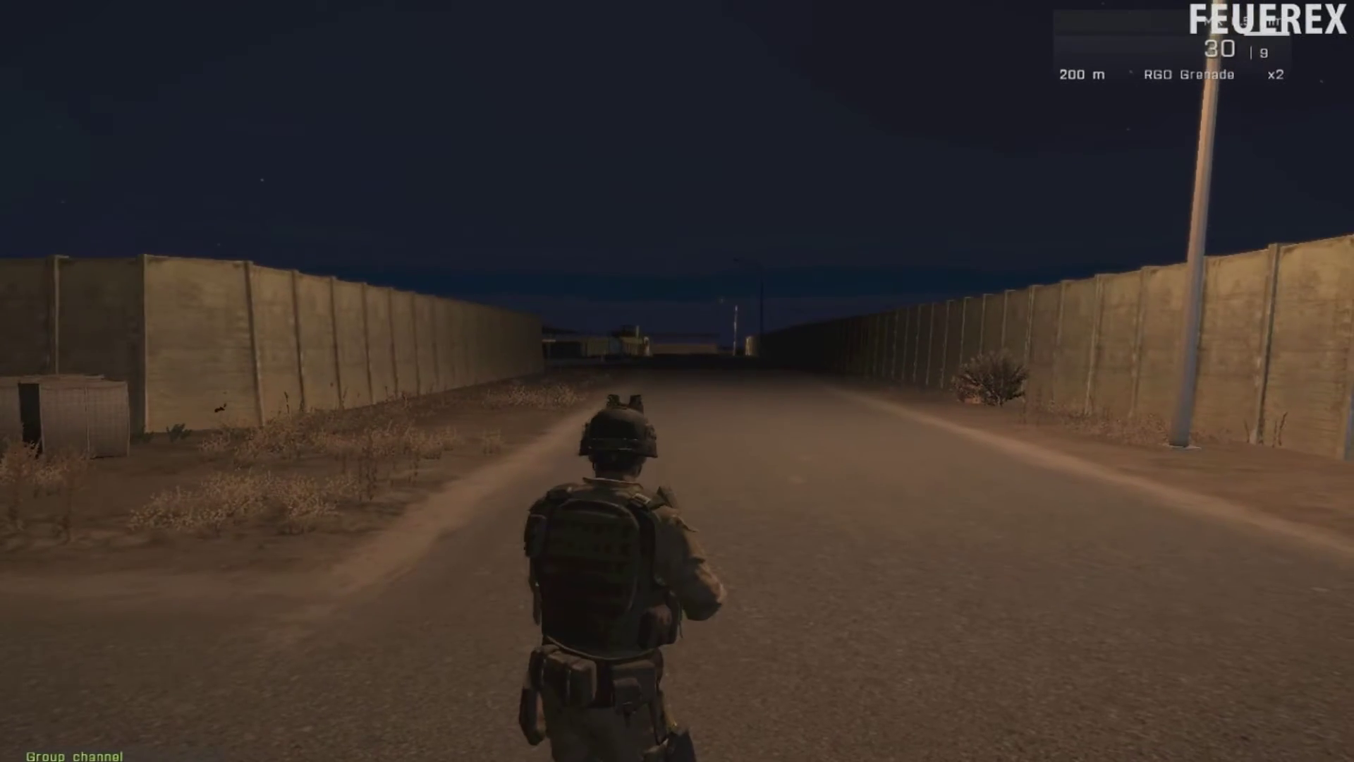
# Step: Open the radio commands in the mission preview to test the Radio Alpha trigger
pyautogui.press('0')
pyautogui.press('0')
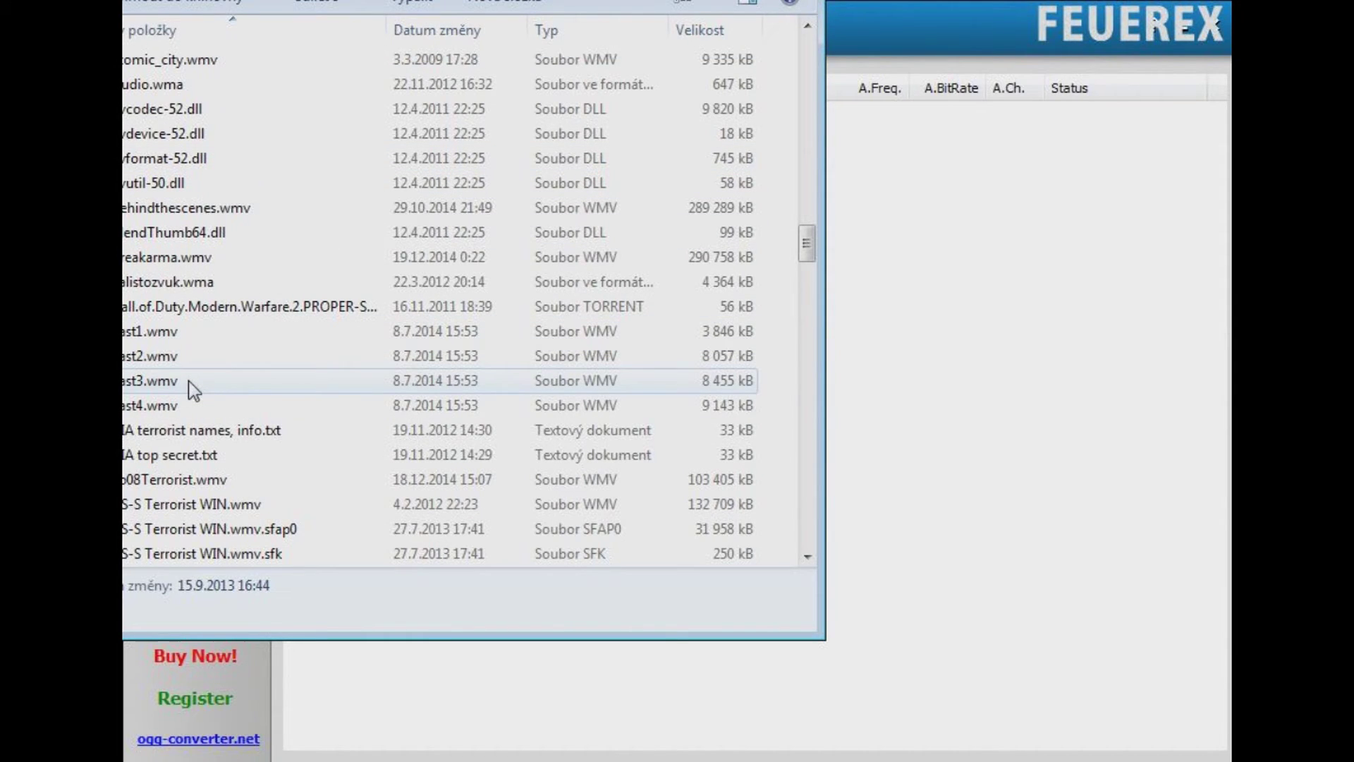
# Step: Switch to the OGG converter's file window and pick a WMV video from the folder for conversion
pyautogui.click(188, 379)
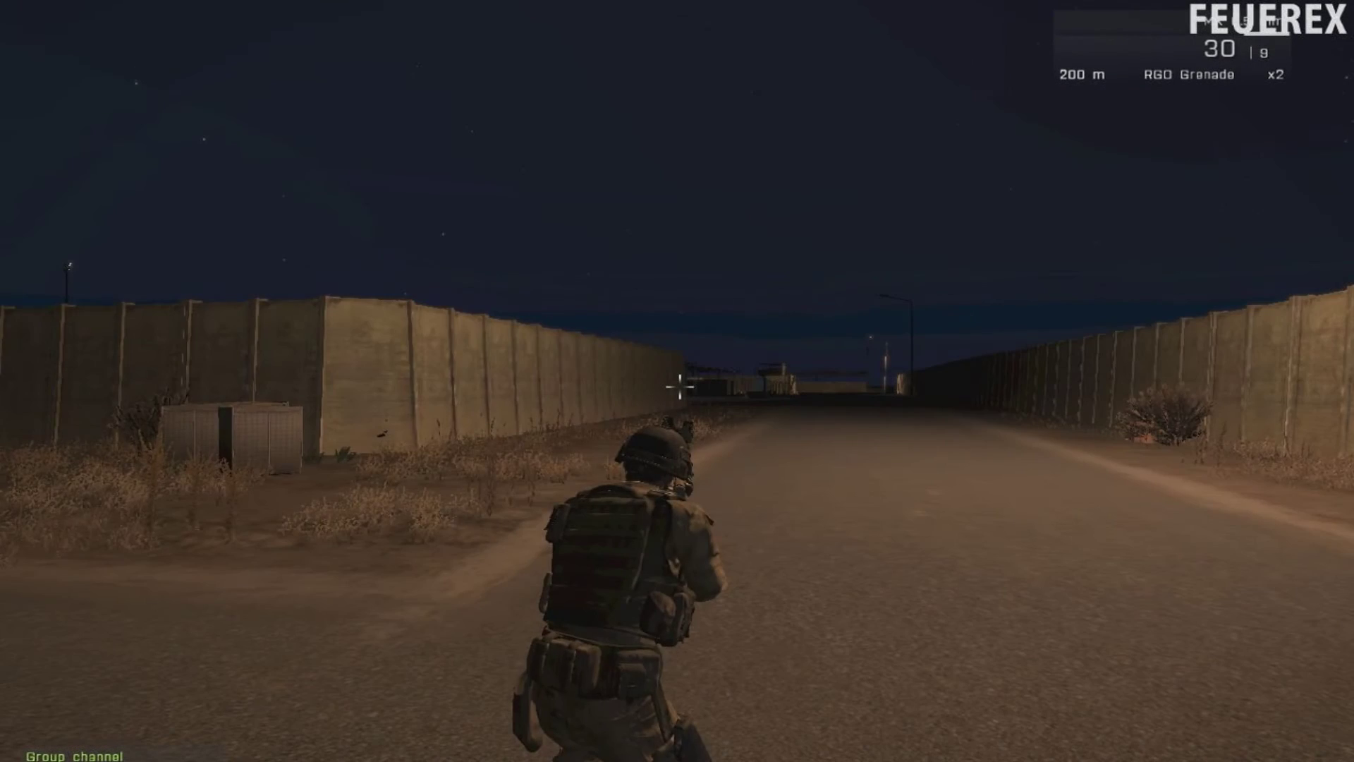
# Step: Bring up the radio commands in the running night mission to call Radio Alpha and play the video
pyautogui.press('x')
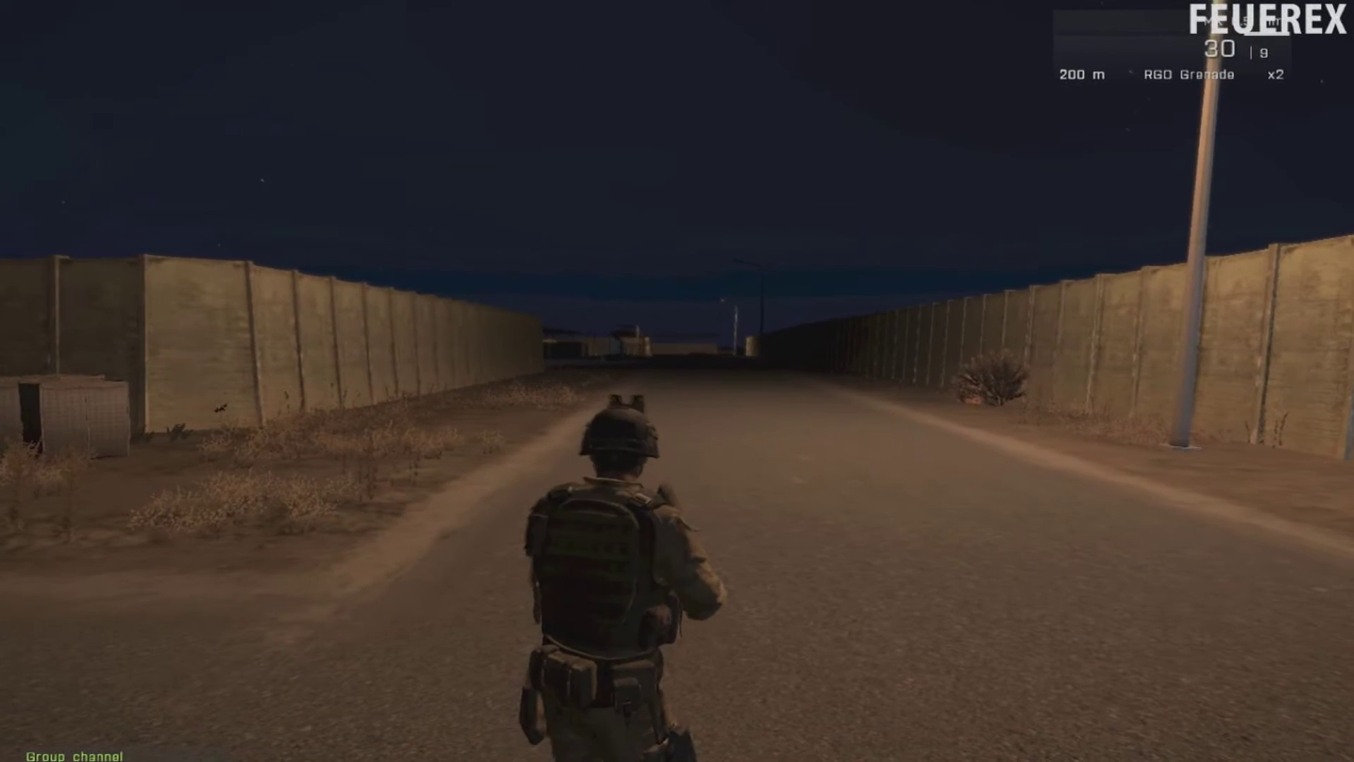
pyautogui.press('0')
pyautogui.press('0')
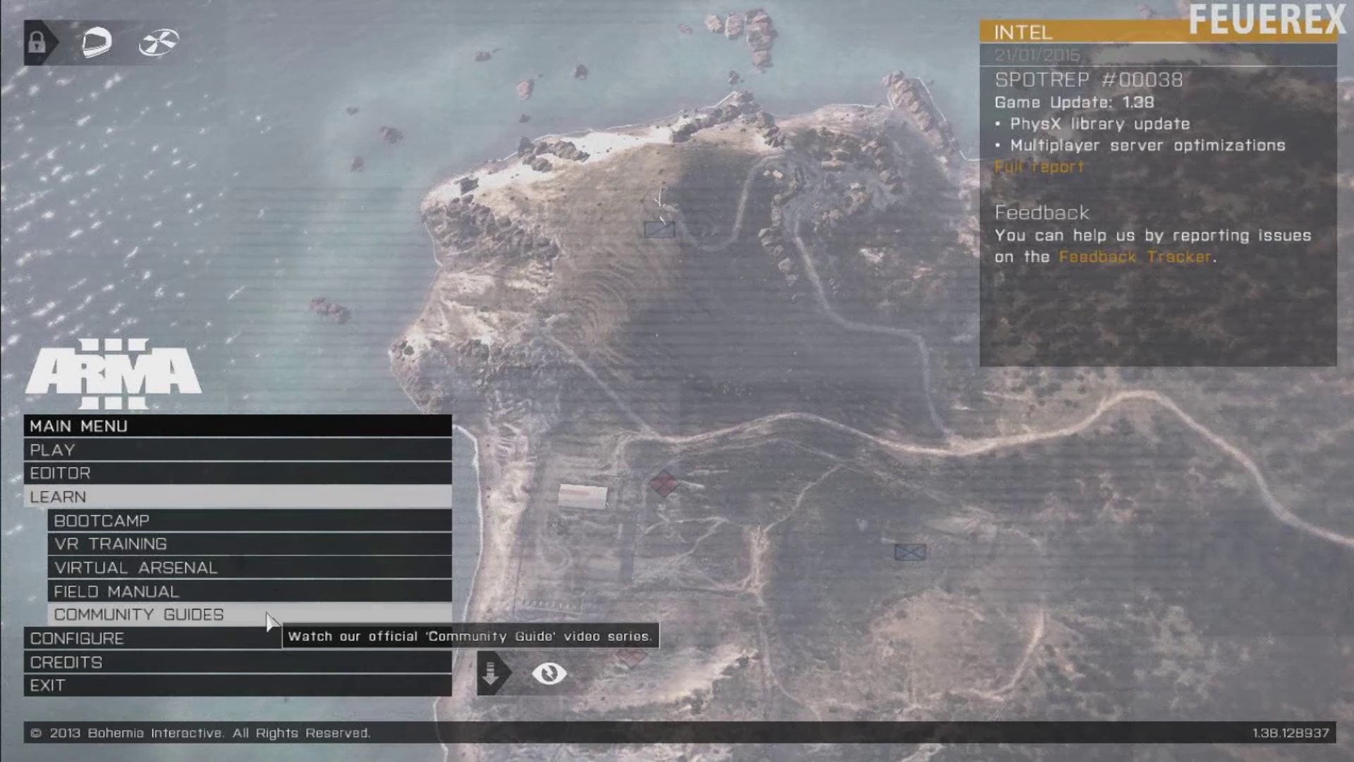
# Step: Browse the game's Community Guides, view the Basic Infantry Combat entry and leave the list
pyautogui.click(265, 611)
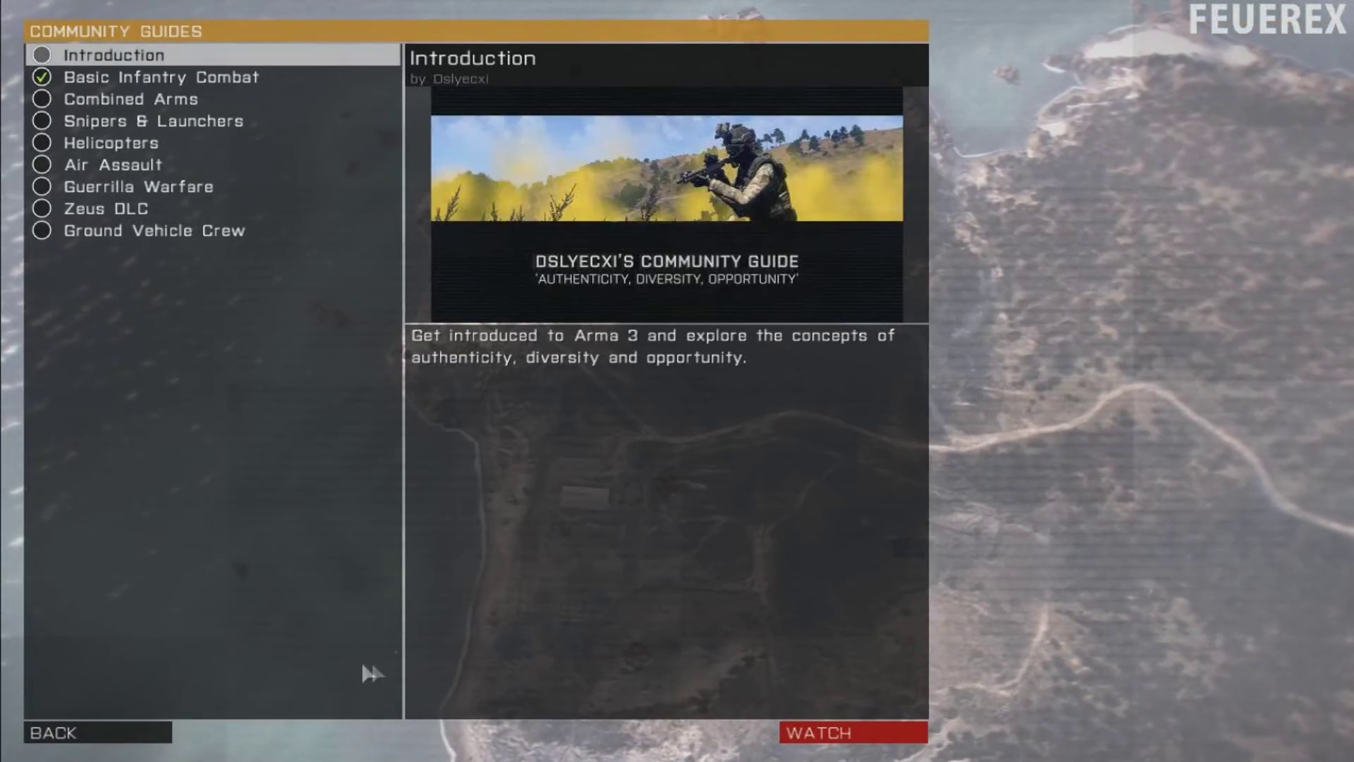
pyautogui.click(99, 79)
pyautogui.click(130, 100)
pyautogui.click(136, 126)
pyautogui.click(141, 83)
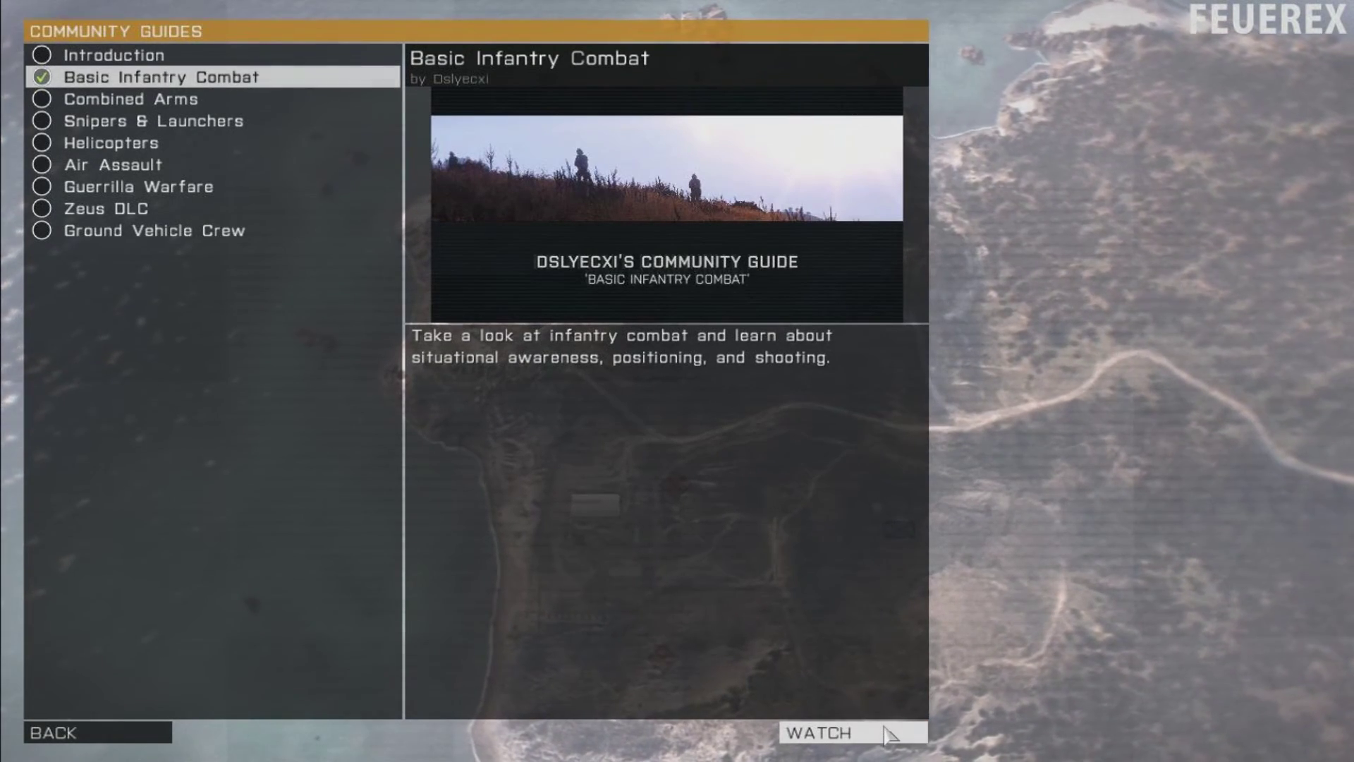
pyautogui.click(121, 737)
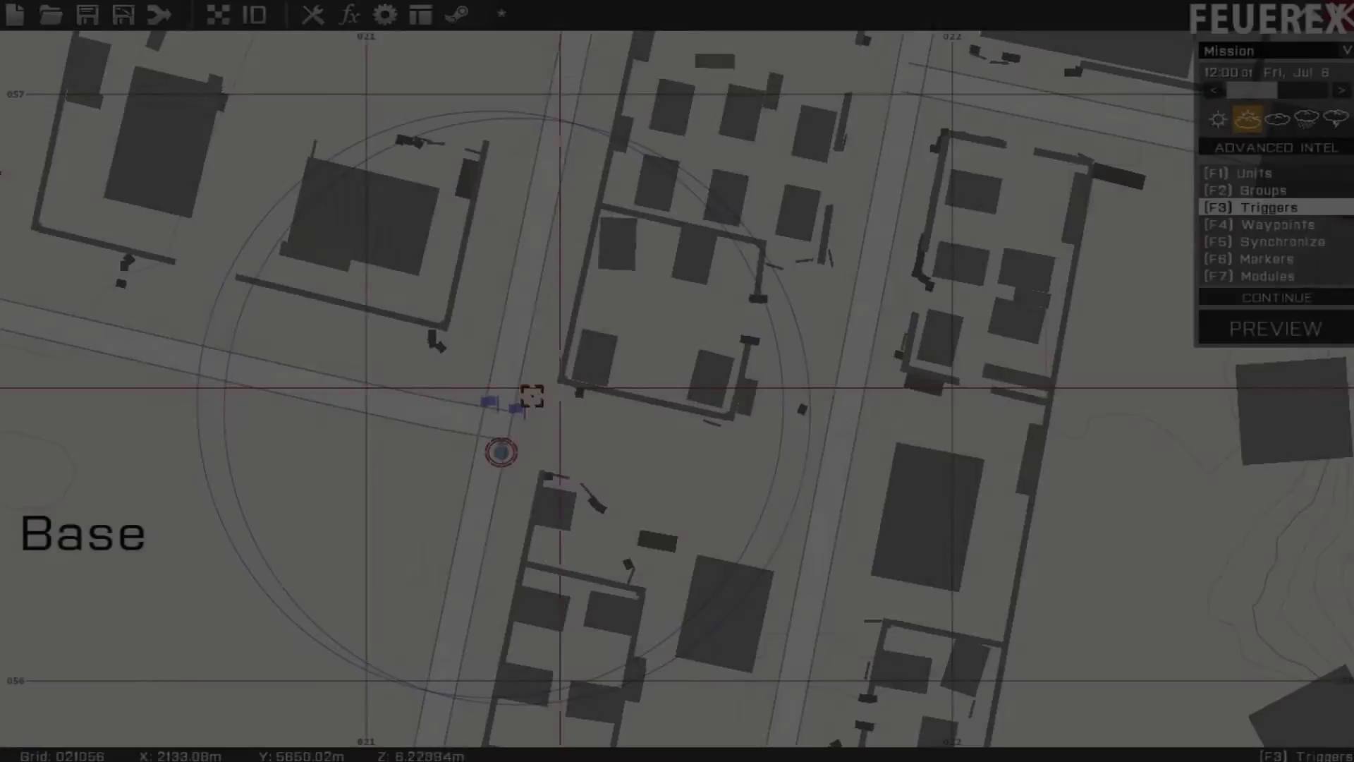
# Step: Review the trigger with condition !Open and its "Video couldn't be opened." hint, confirm it and preview the mission
pyautogui.doubleClick(519, 427)
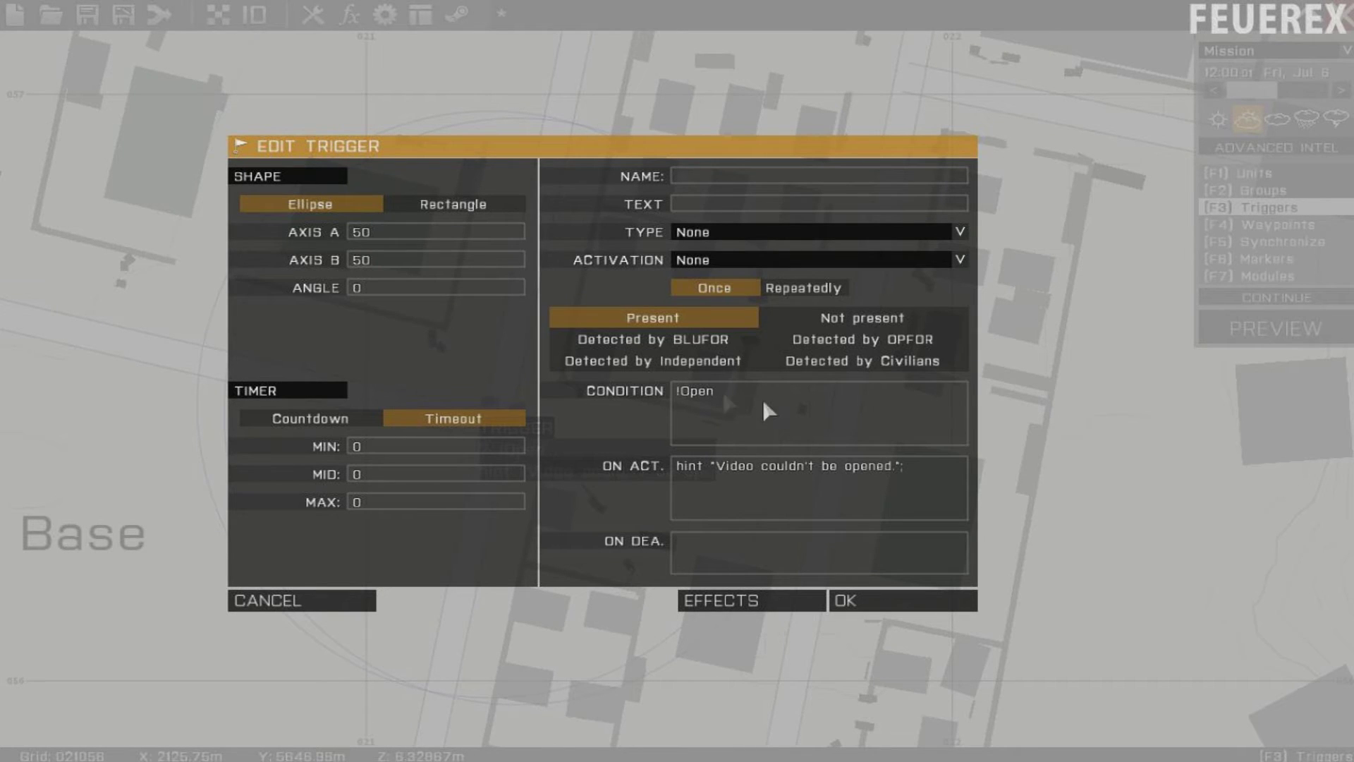
pyautogui.click(900, 596)
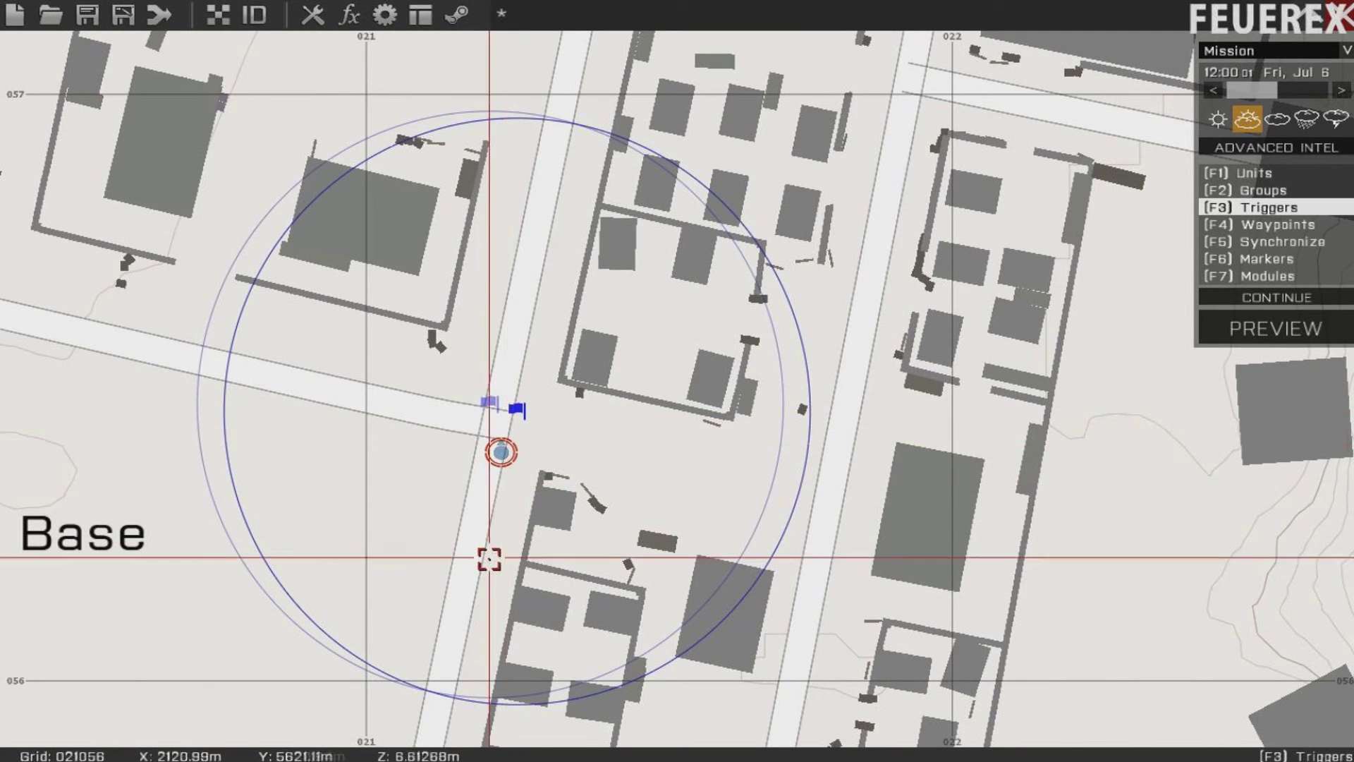
pyautogui.click(1276, 328)
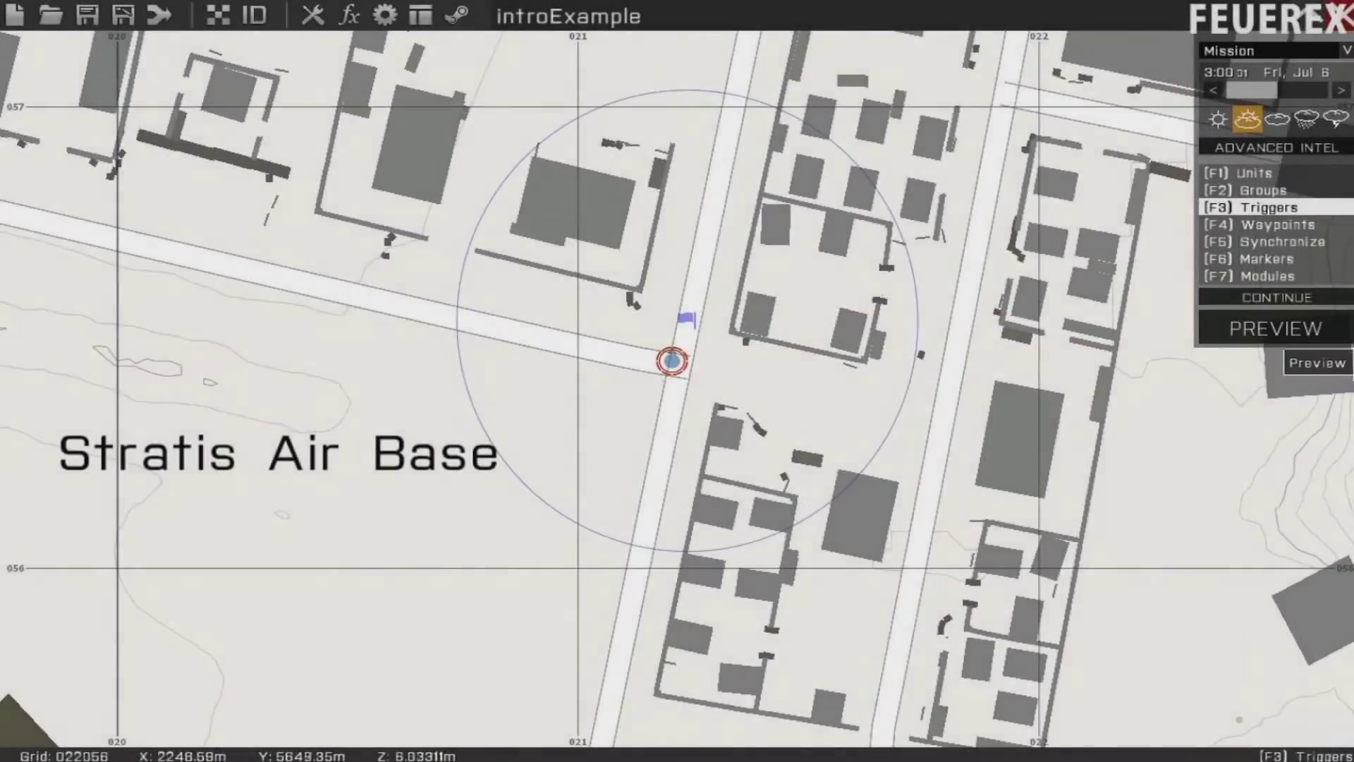
# Step: Preview the introExample mission to test opening the YouTube video in the in-game web browser
pyautogui.click(1276, 329)
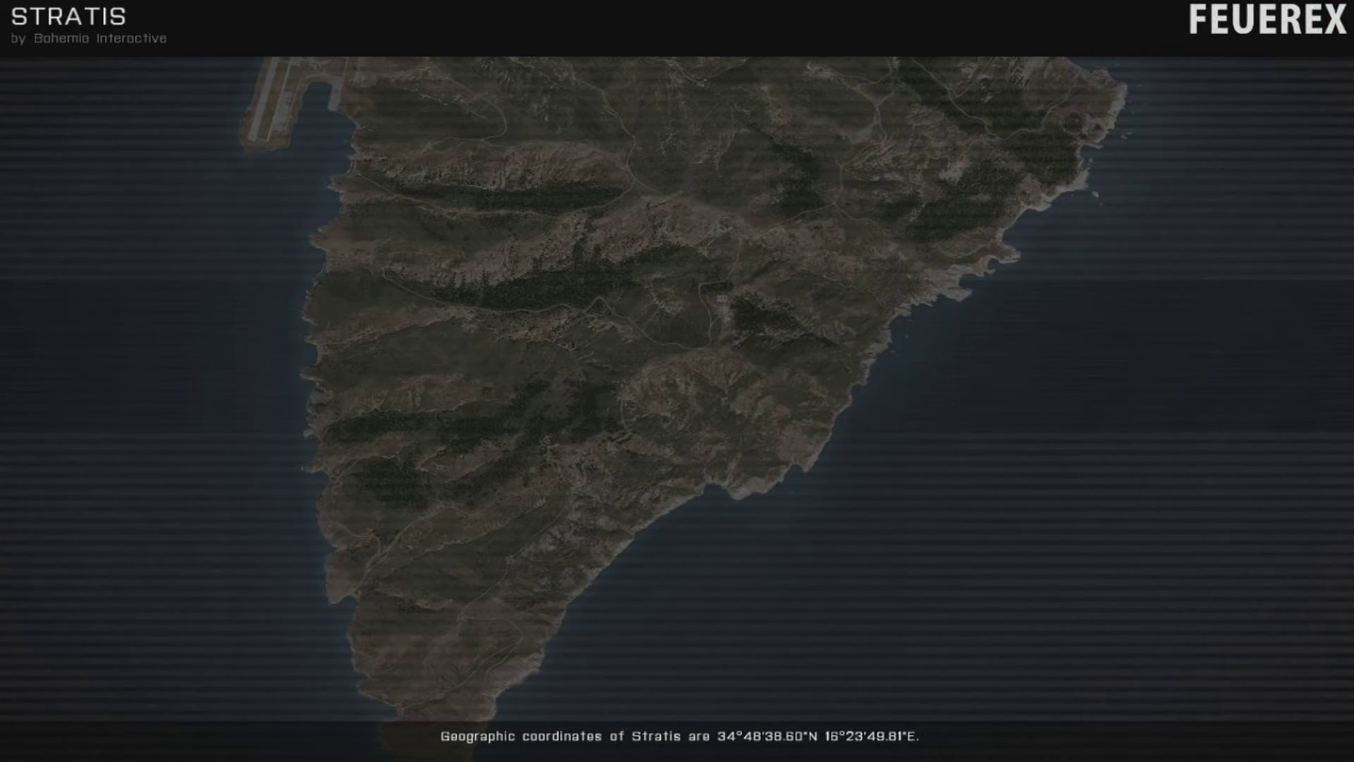
pyautogui.hotkey('shift', 'Tab')
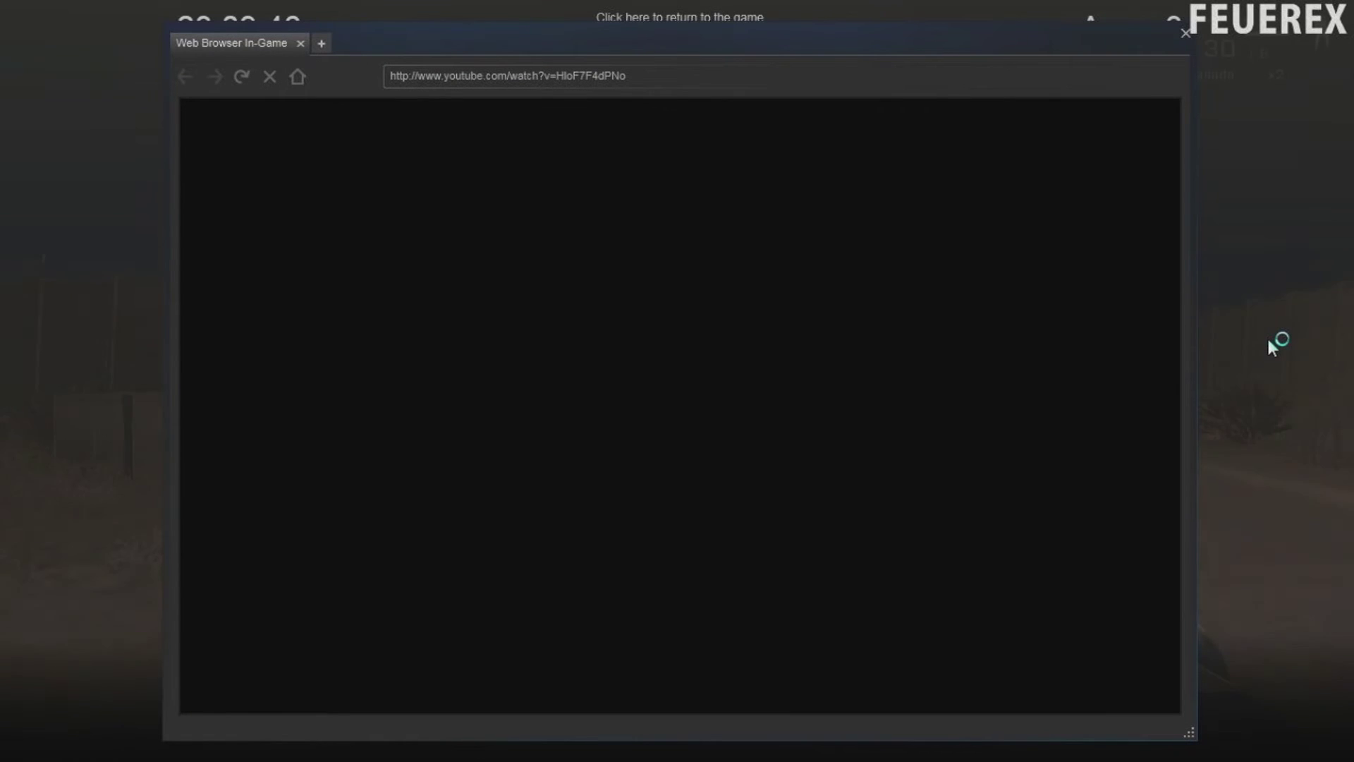